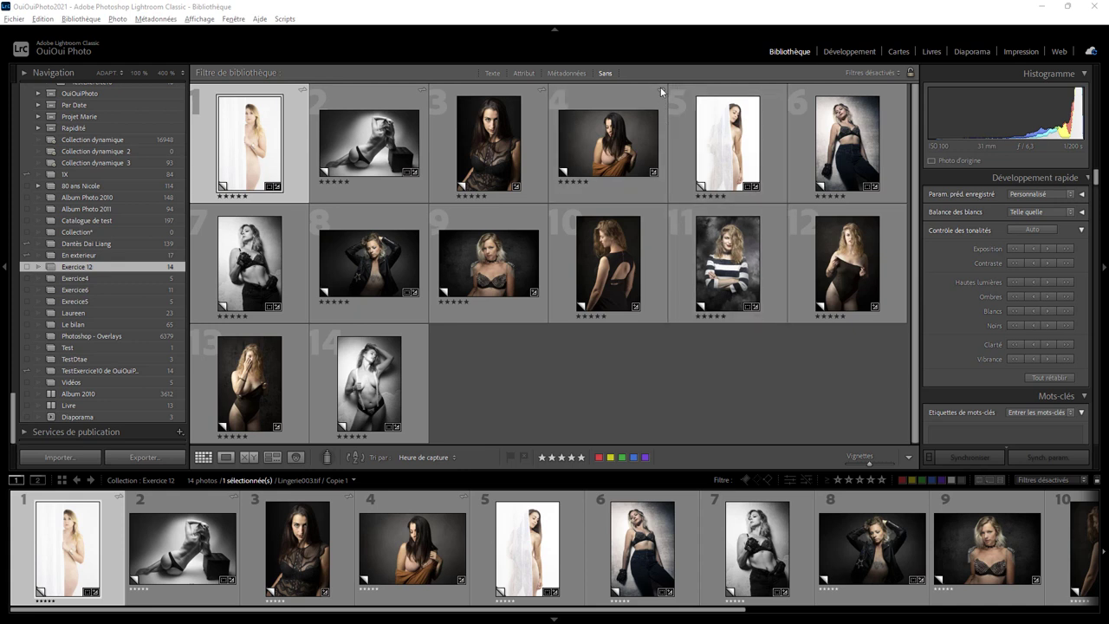
# - Open photo 13 of Exercice 12 alone in Loupe view after selecting photo 11
pyautogui.click(763, 246)
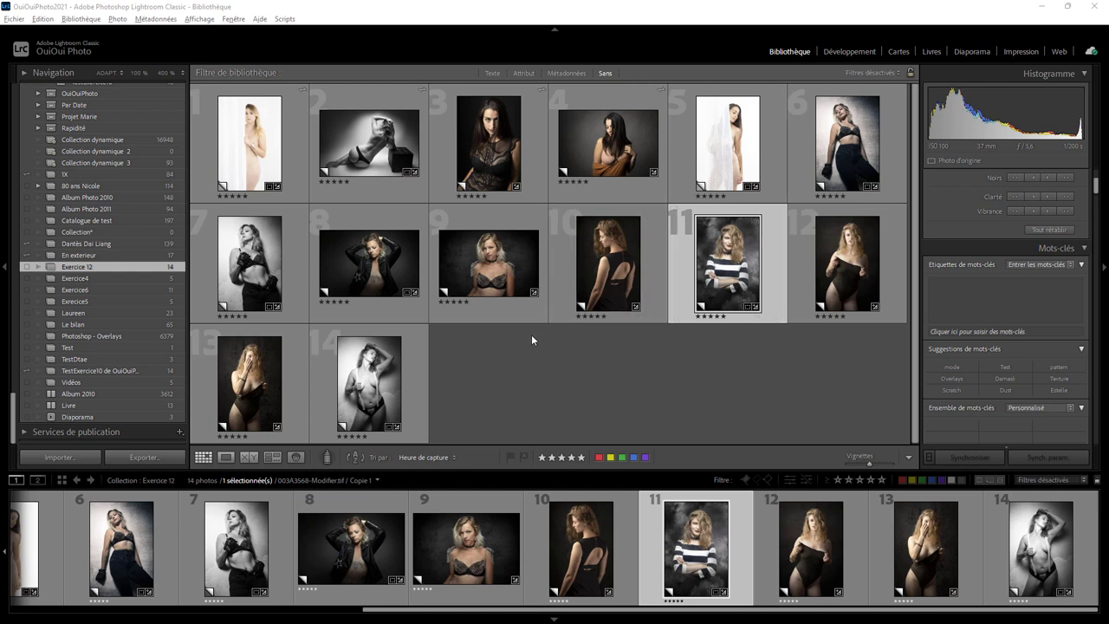
pyautogui.doubleClick(304, 371)
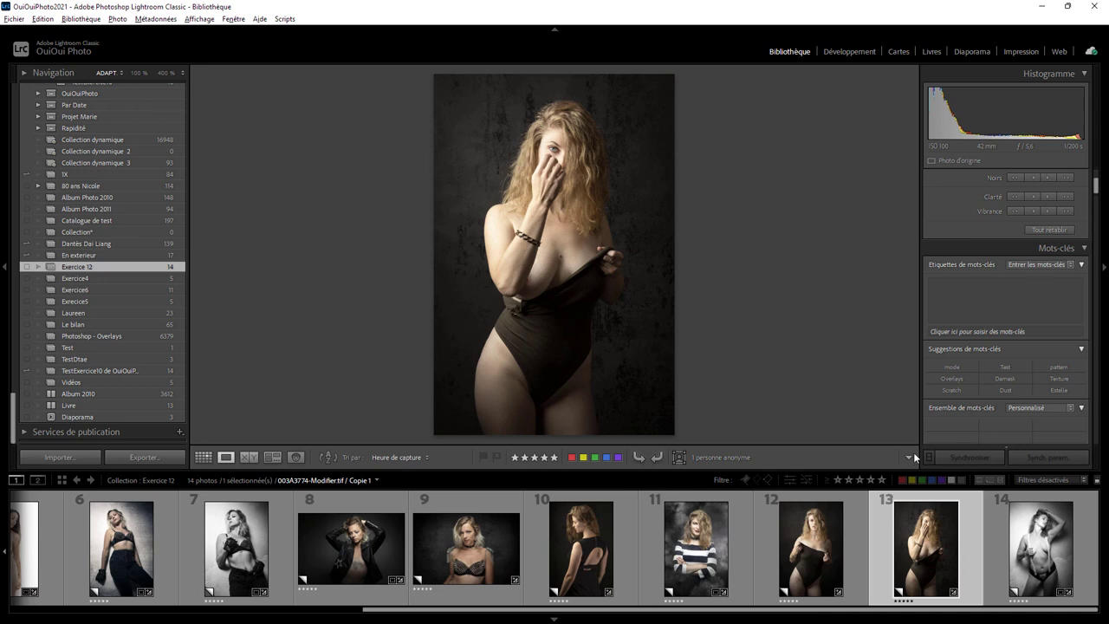
# - Hide and then restore the Library toolbar from the Affichage menu
pyautogui.click(209, 19)
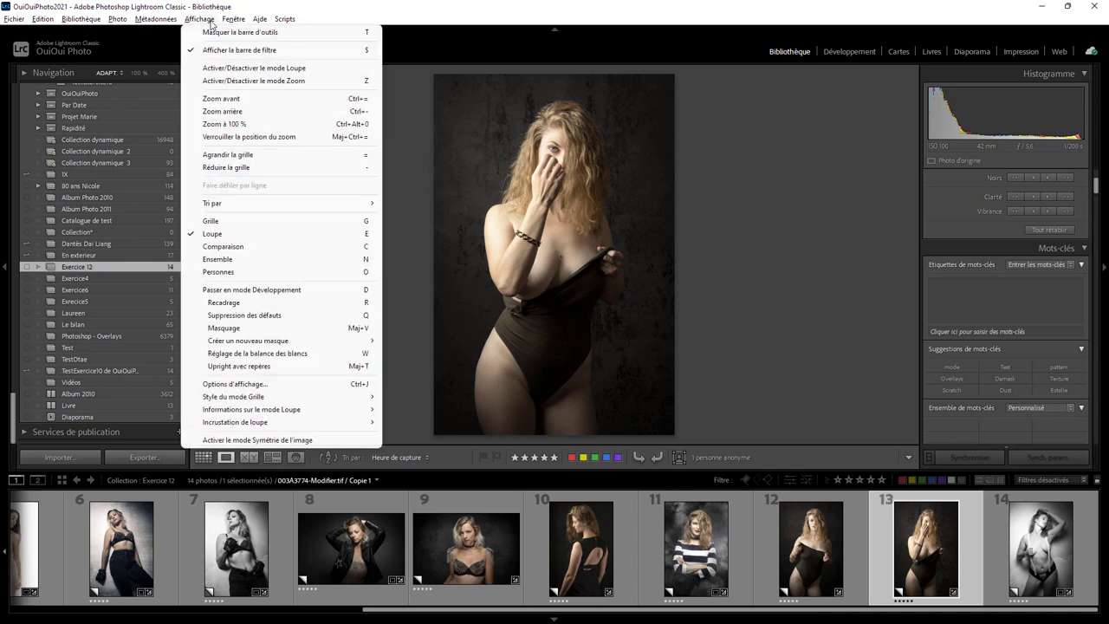
pyautogui.click(222, 32)
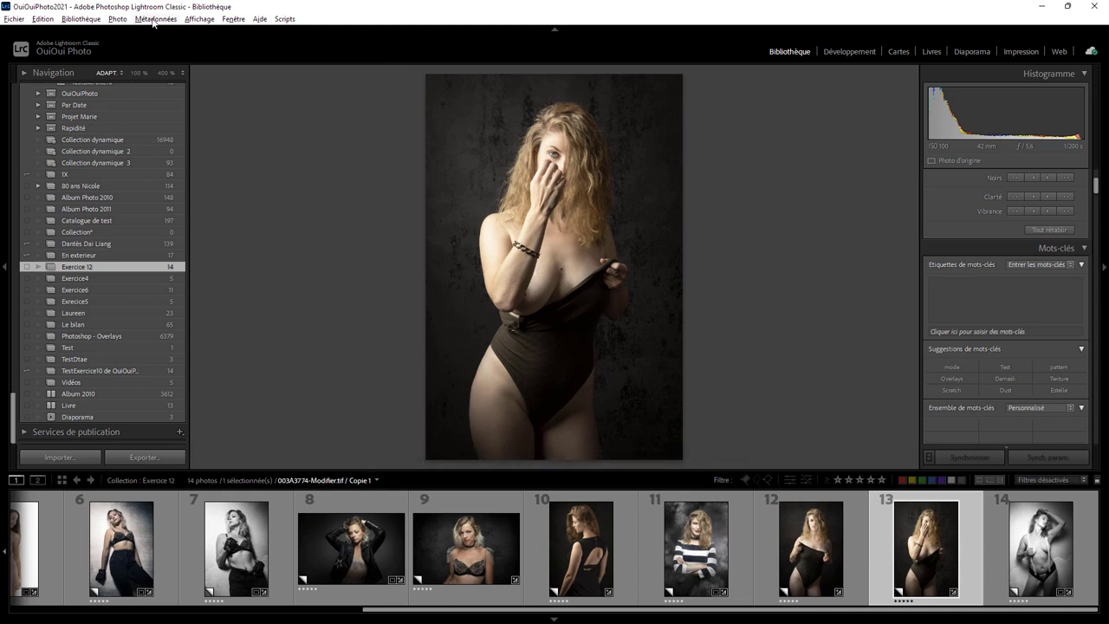
pyautogui.click(206, 20)
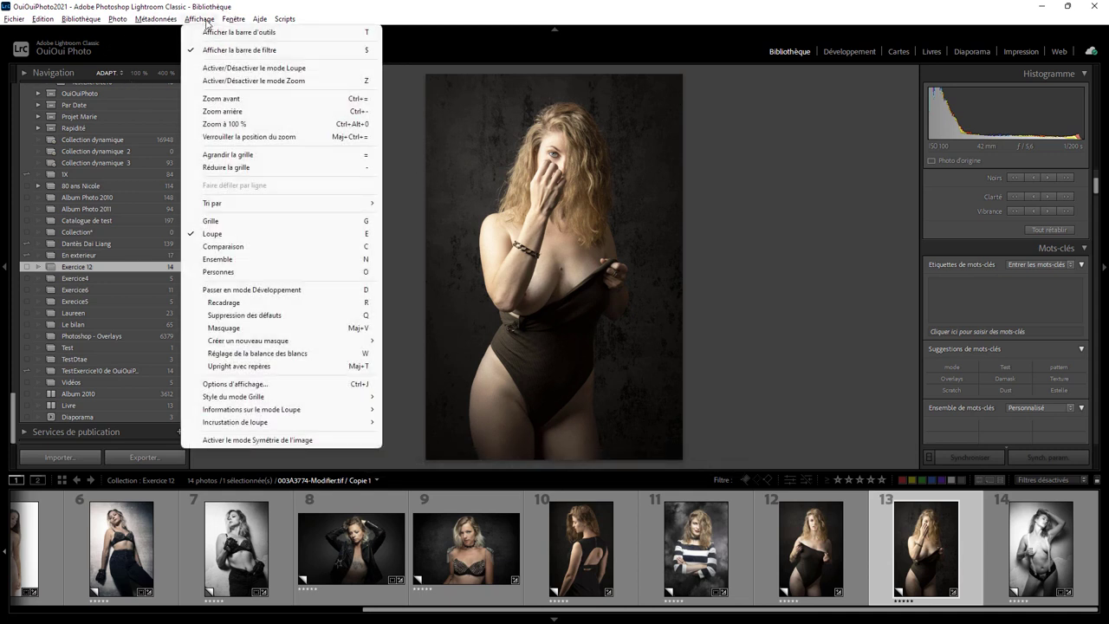
pyautogui.click(227, 32)
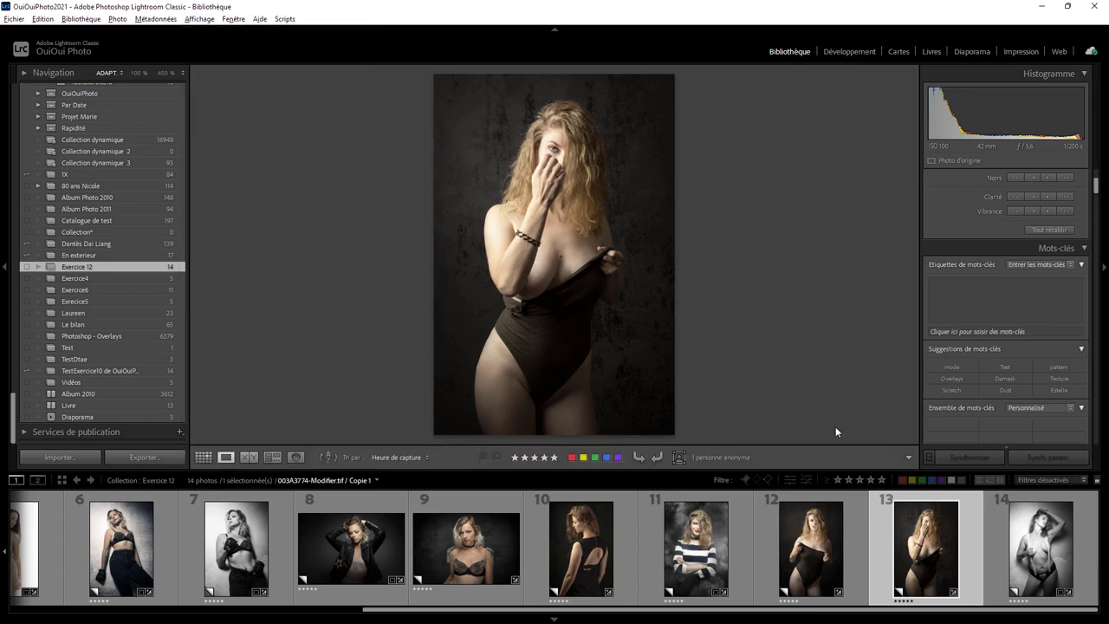
# - Show Libellé de couleur in the toolbar and give photo 13 the green label
pyautogui.click(908, 457)
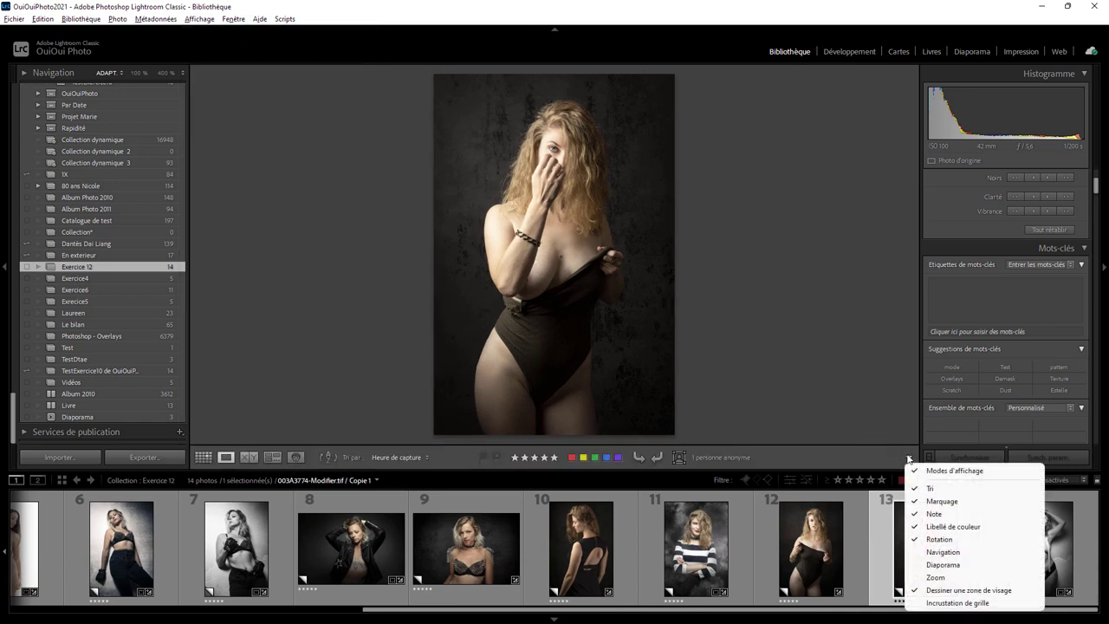
pyautogui.click(925, 528)
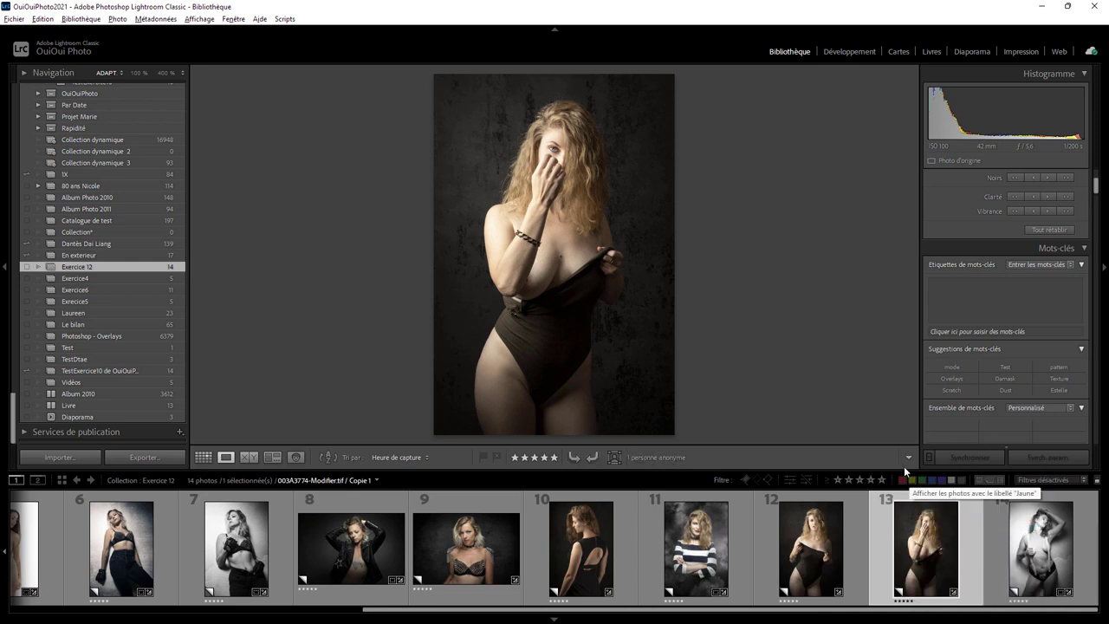
pyautogui.click(908, 457)
pyautogui.click(939, 528)
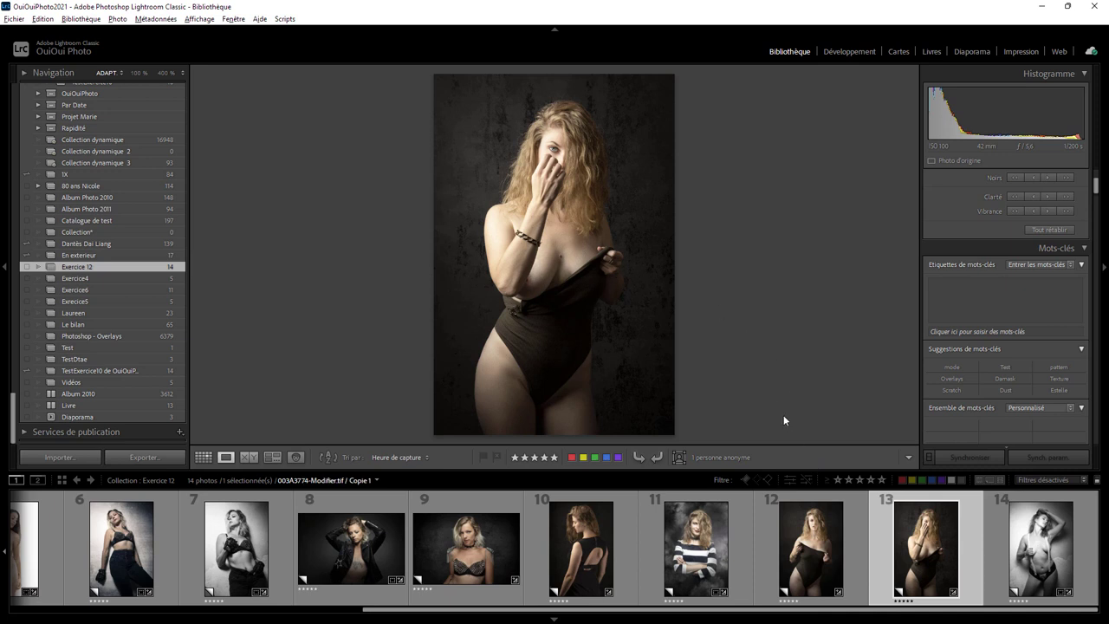
pyautogui.click(594, 457)
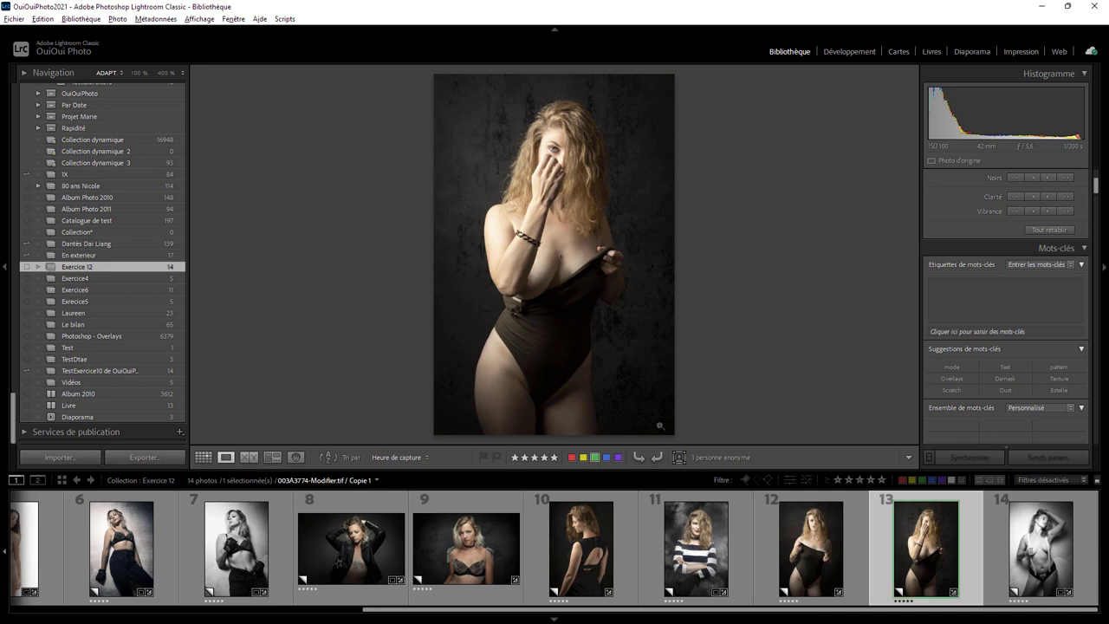
# - Add the keyword Test to photo 13 and return to the Grid view
pyautogui.click(963, 295)
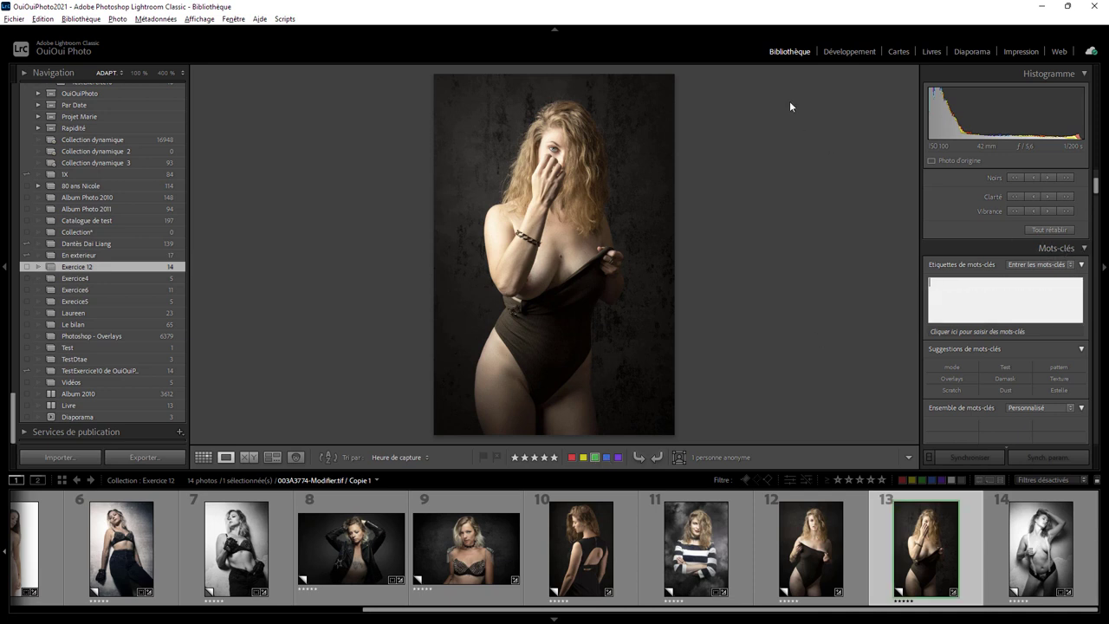
pyautogui.write('Test')
pyautogui.press('Return')
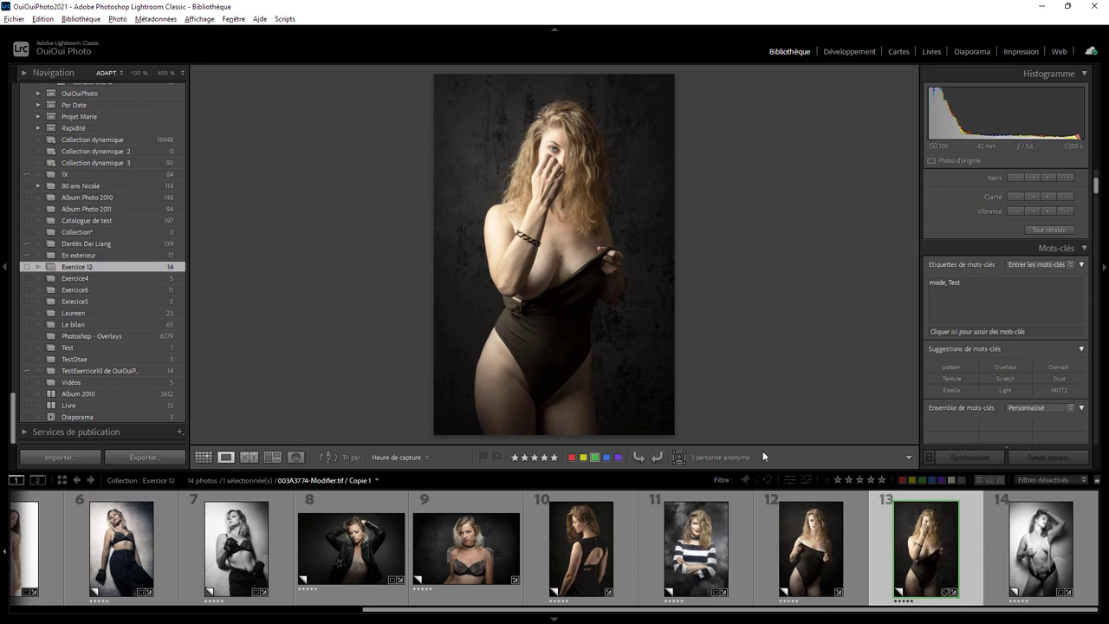
pyautogui.click(202, 456)
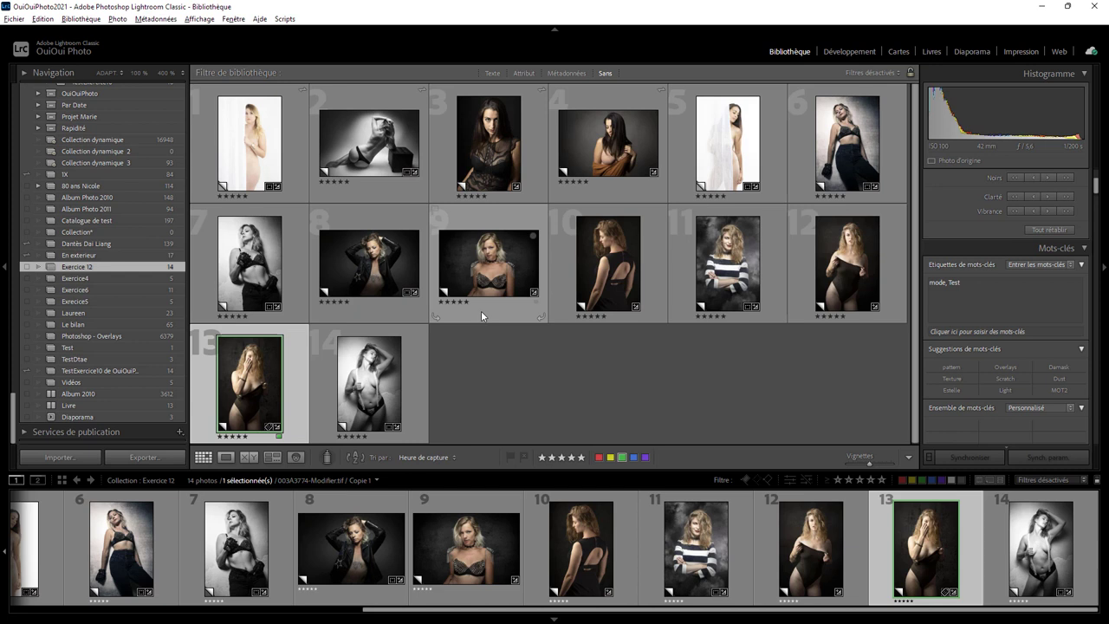
# - Select photos 1 through 6 and give them the green label
pyautogui.click(301, 171)
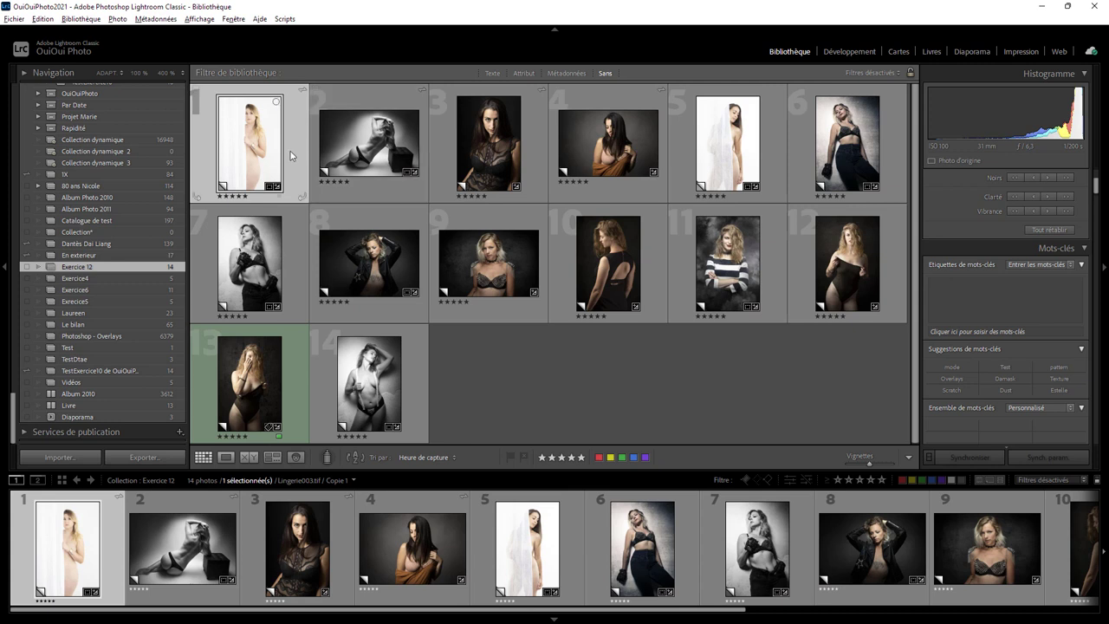
pyautogui.keyDown('ctrl'); pyautogui.click(381, 188); pyautogui.keyUp('ctrl')
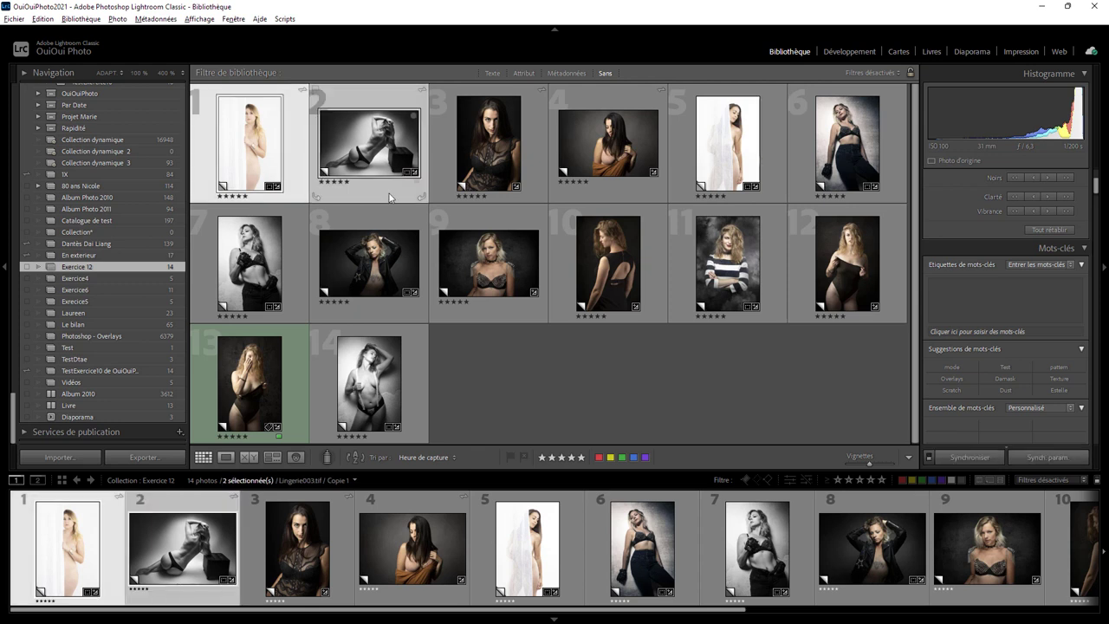
pyautogui.keyDown('ctrl'); pyautogui.click(532, 191); pyautogui.keyUp('ctrl')
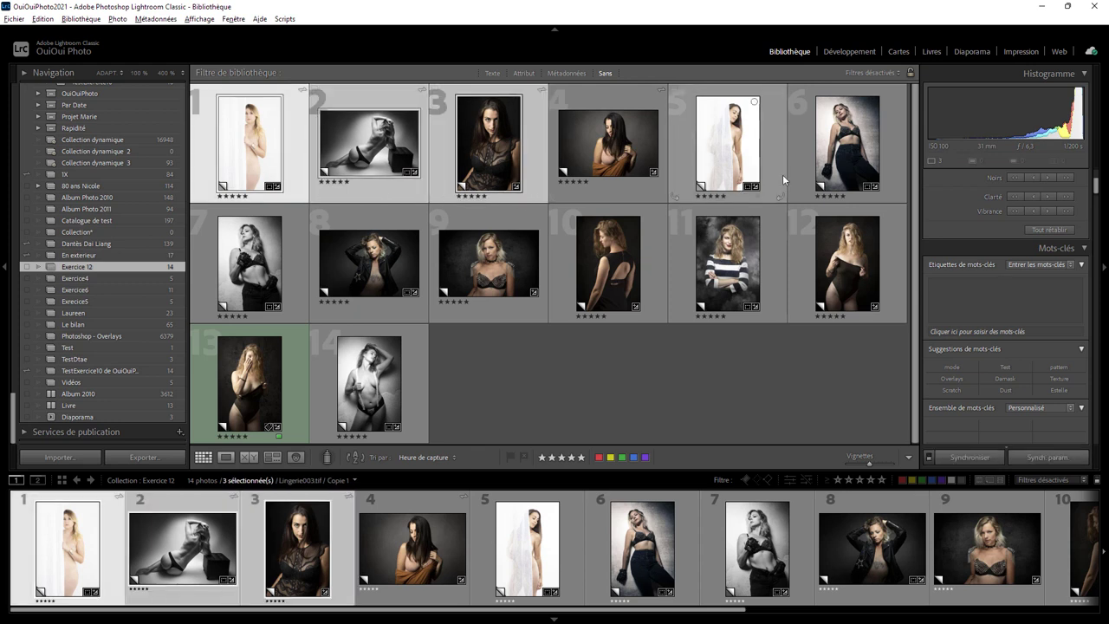
pyautogui.keyDown('shift'); pyautogui.click(892, 157); pyautogui.keyUp('shift')
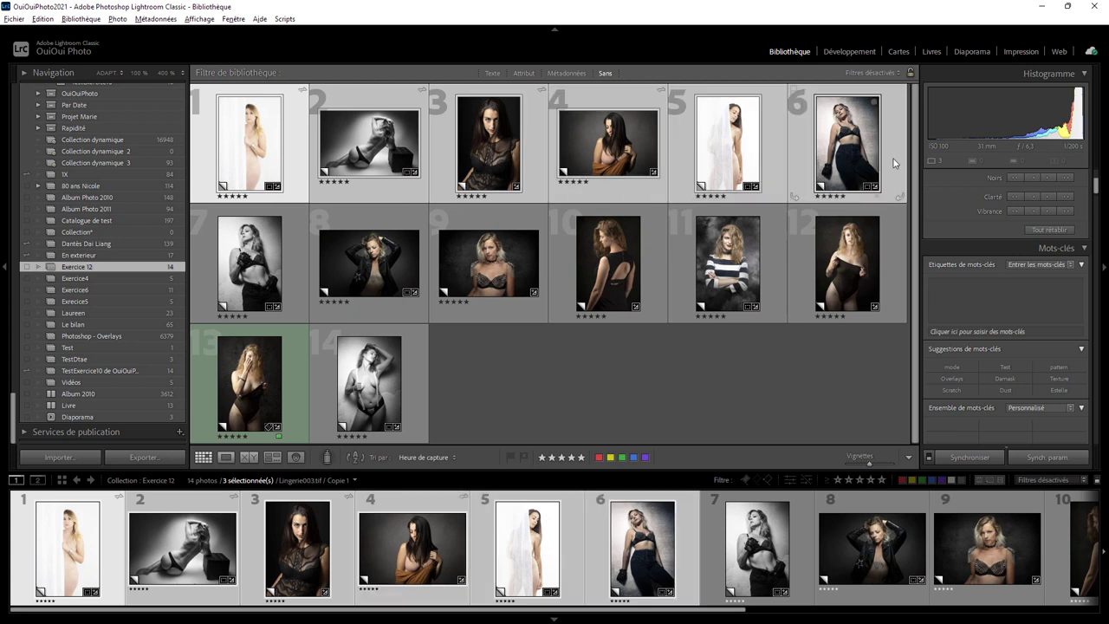
pyautogui.moveTo(607, 142)
pyautogui.click(622, 457)
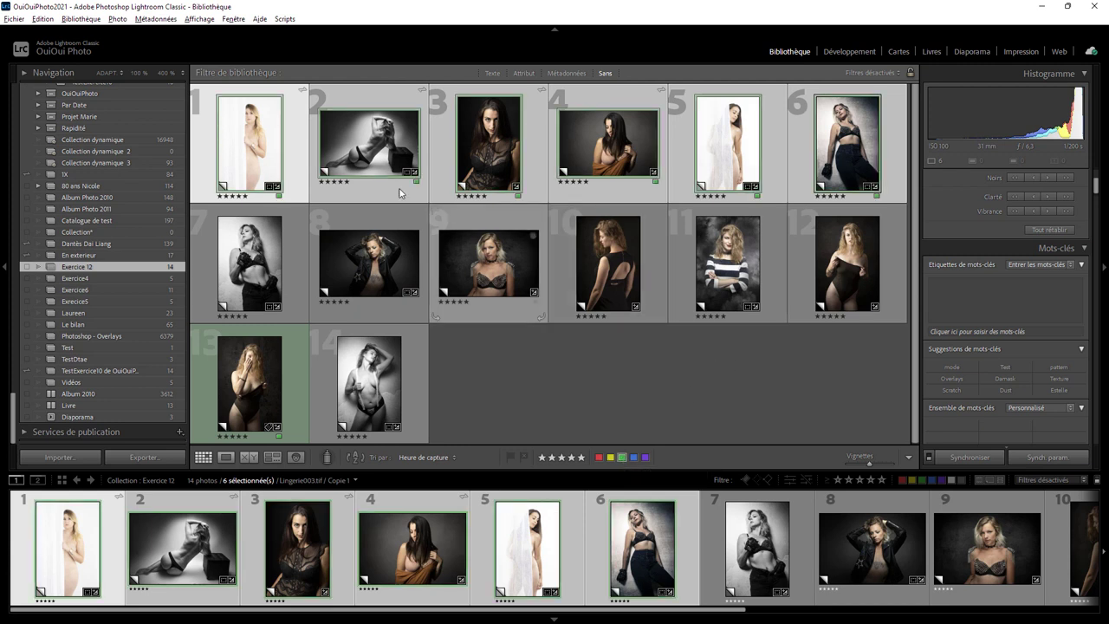
# - Add the keywords 'Mode, test' to the six selected photos
pyautogui.click(972, 285)
pyautogui.write('Mode, test')
pyautogui.press('Escape')
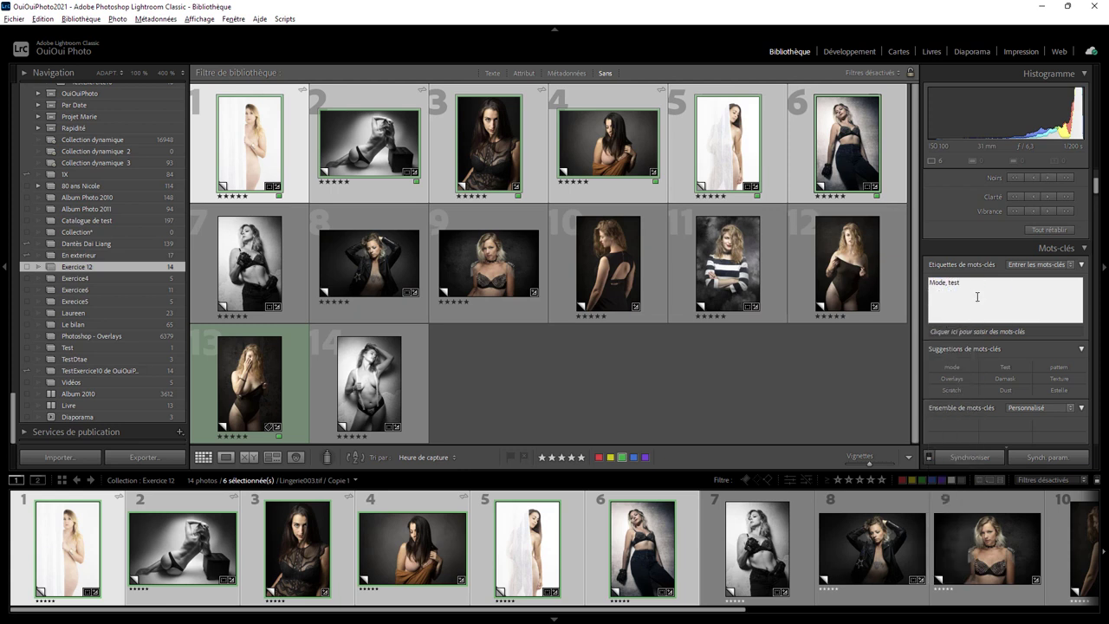
pyautogui.press('Return')
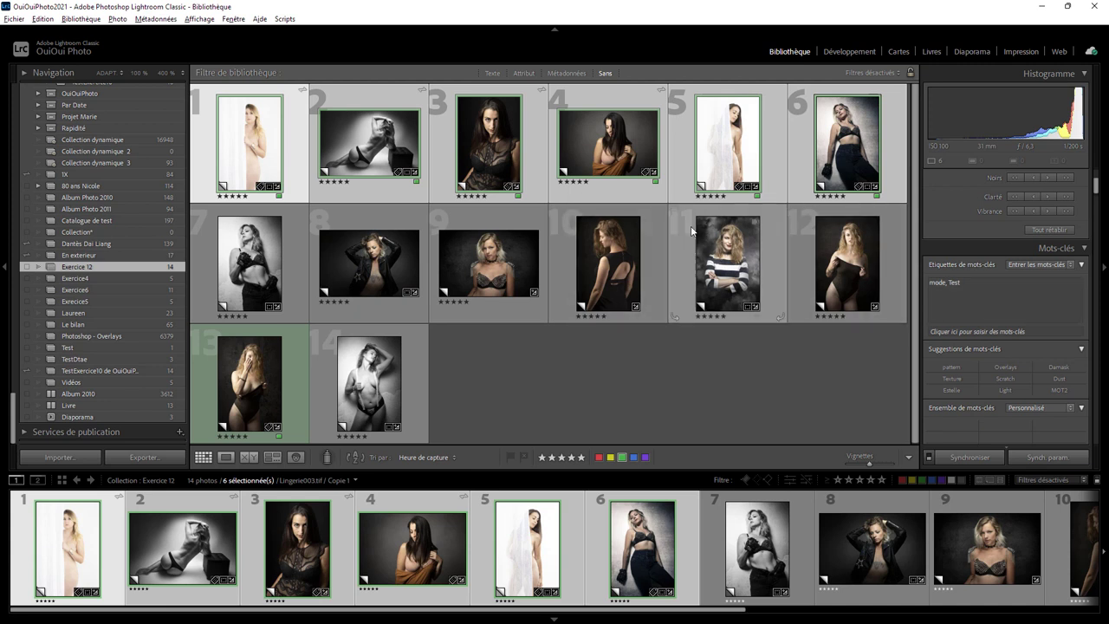
# - Check the labels and keywords on photos 11, 6 and 4
pyautogui.click(723, 279)
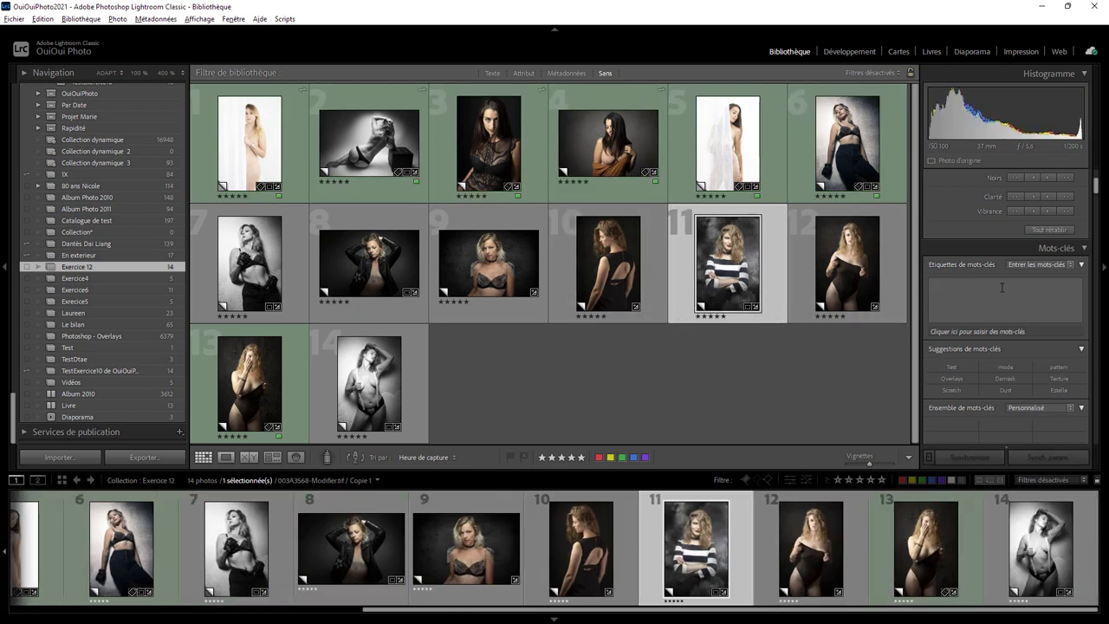
pyautogui.click(795, 167)
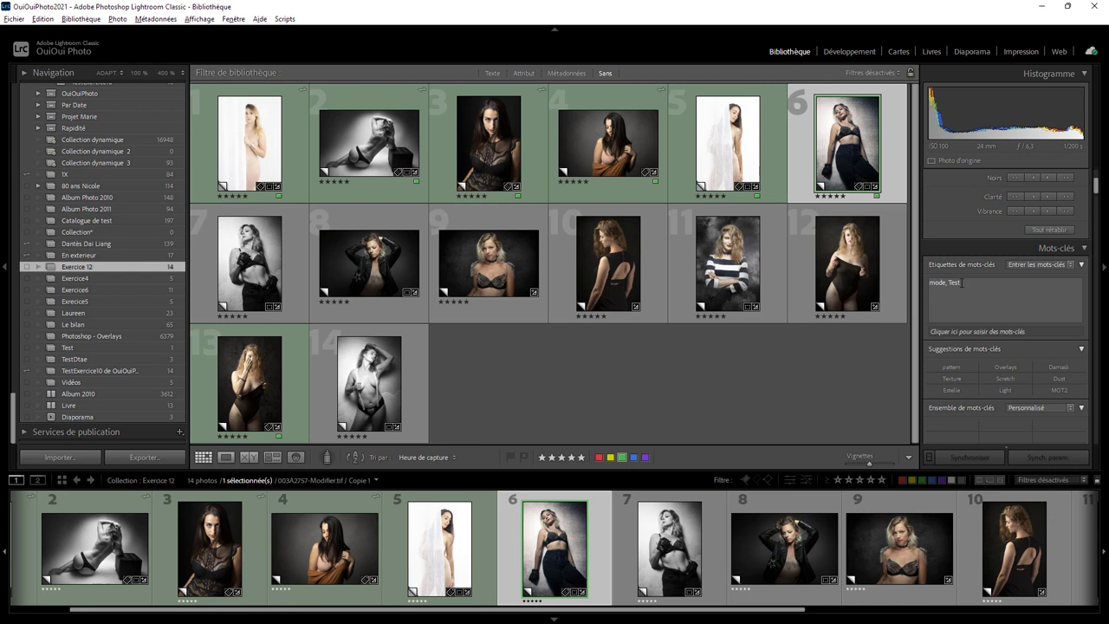
pyautogui.click(583, 180)
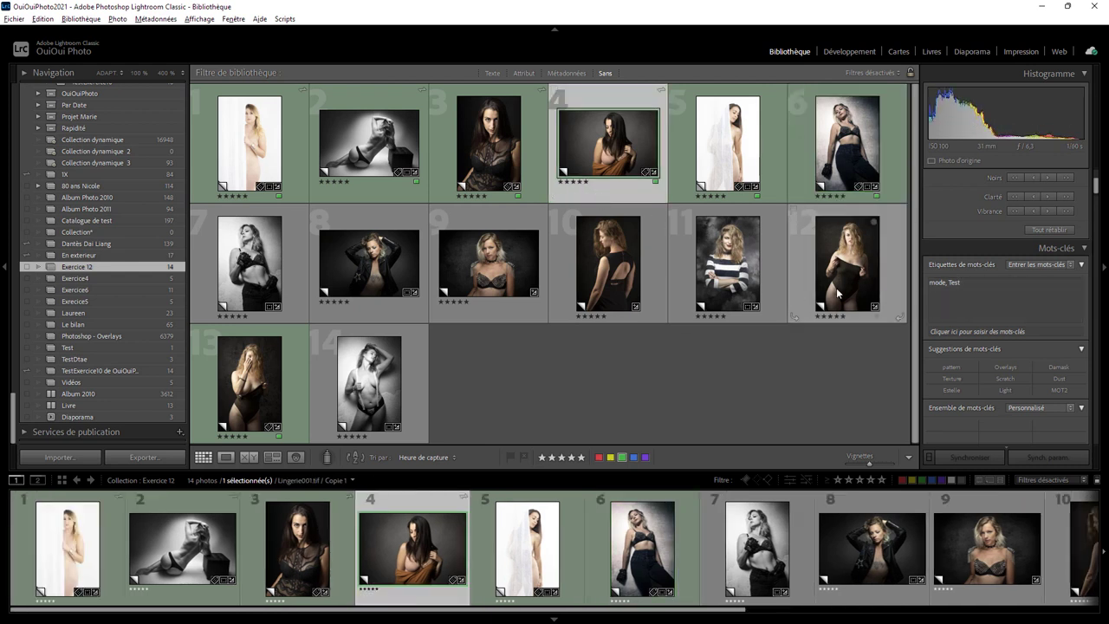
pyautogui.moveTo(607, 263)
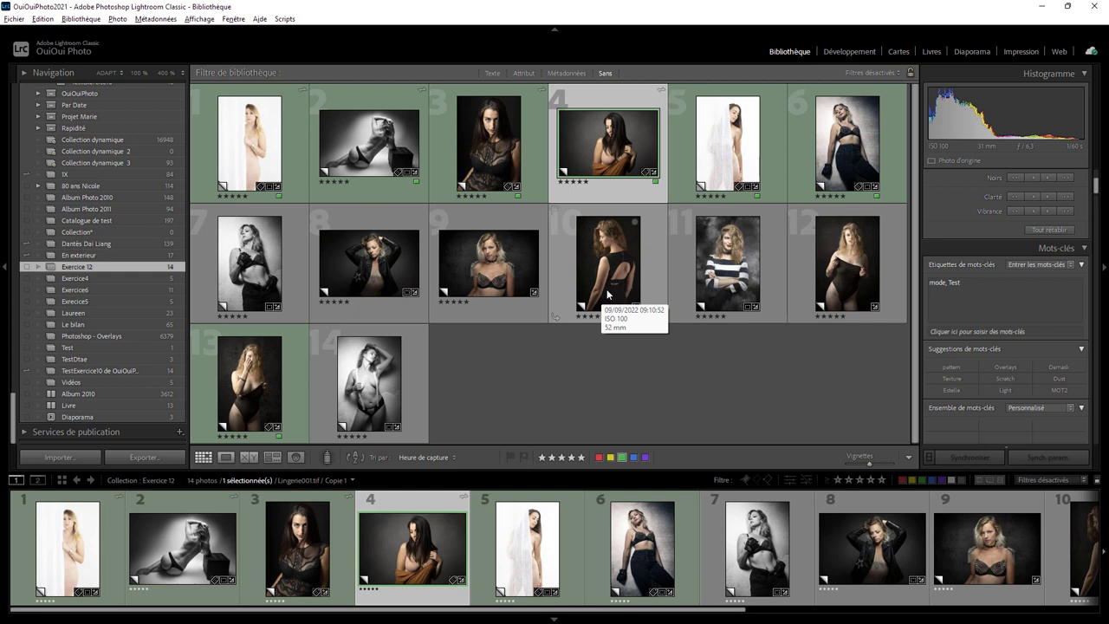
# - Undo the keyword, green label and selection changes, leaving photo 13 selected alone
pyautogui.press('Down')
pyautogui.press('Right')
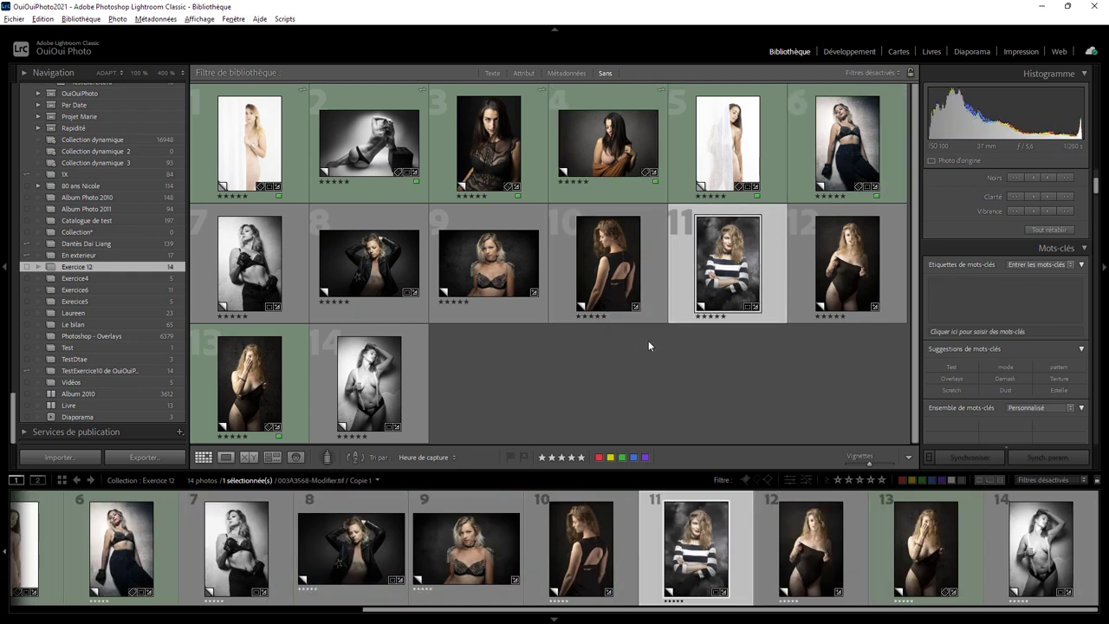
pyautogui.hotkey('ctrl', 'z')
pyautogui.hotkey('ctrl', 'z')
pyautogui.hotkey('ctrl', 'z')
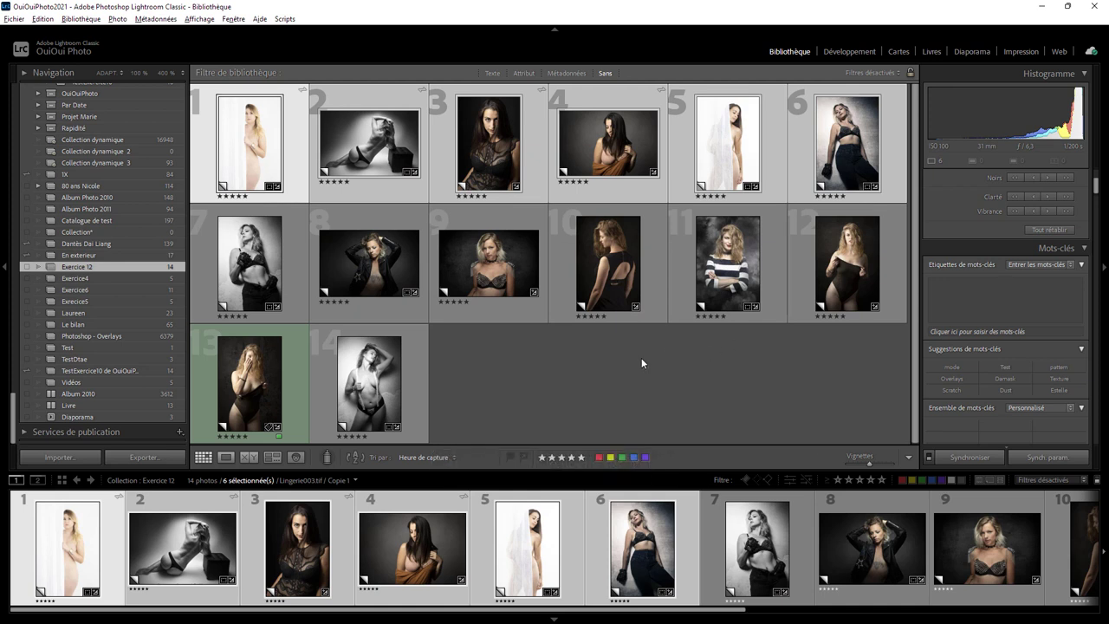
pyautogui.hotkey('ctrl', 'z')
pyautogui.hotkey('ctrl', 'z')
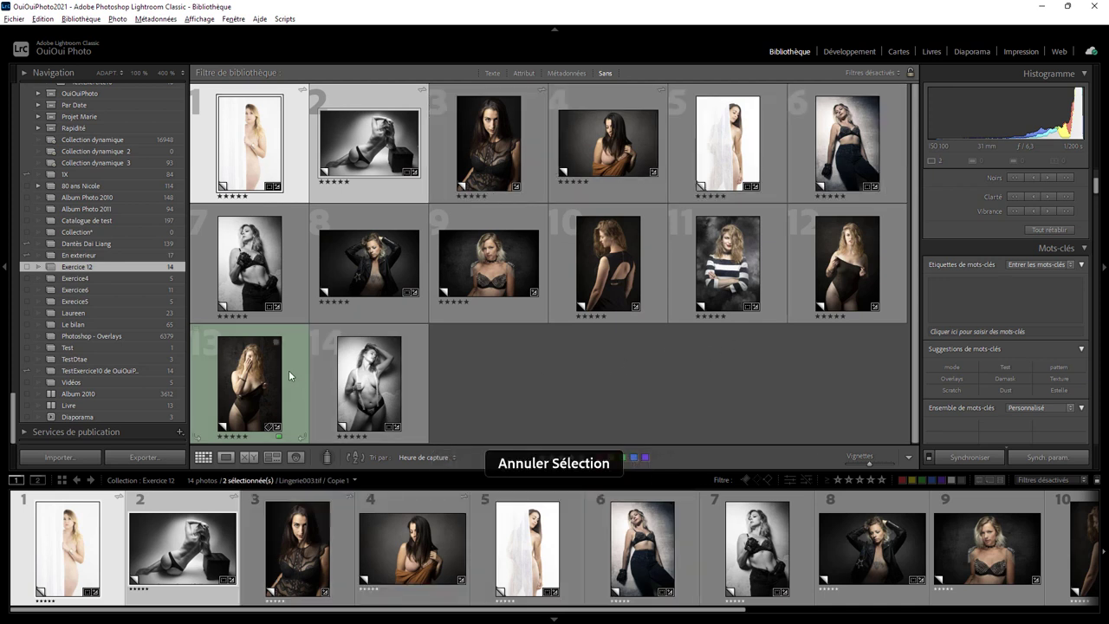
pyautogui.hotkey('ctrl', 'z')
pyautogui.click(295, 365)
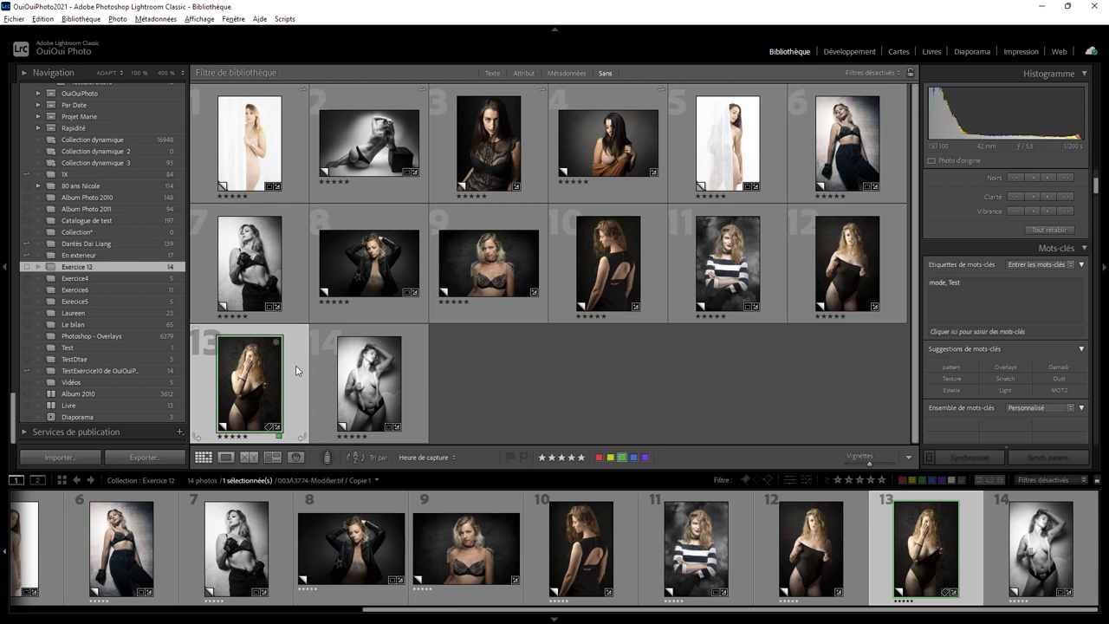
pyautogui.hotkey('ctrl', 'z')
pyautogui.hotkey('ctrl', 'z')
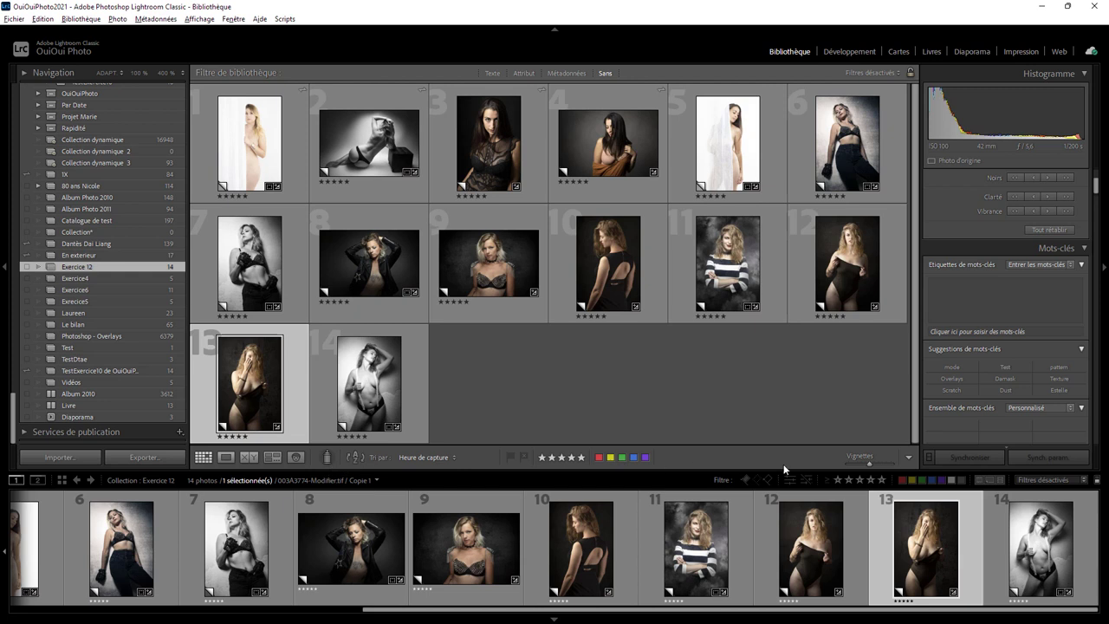
# - Hide and then re-show the Peinture tool in the toolbar
pyautogui.click(909, 458)
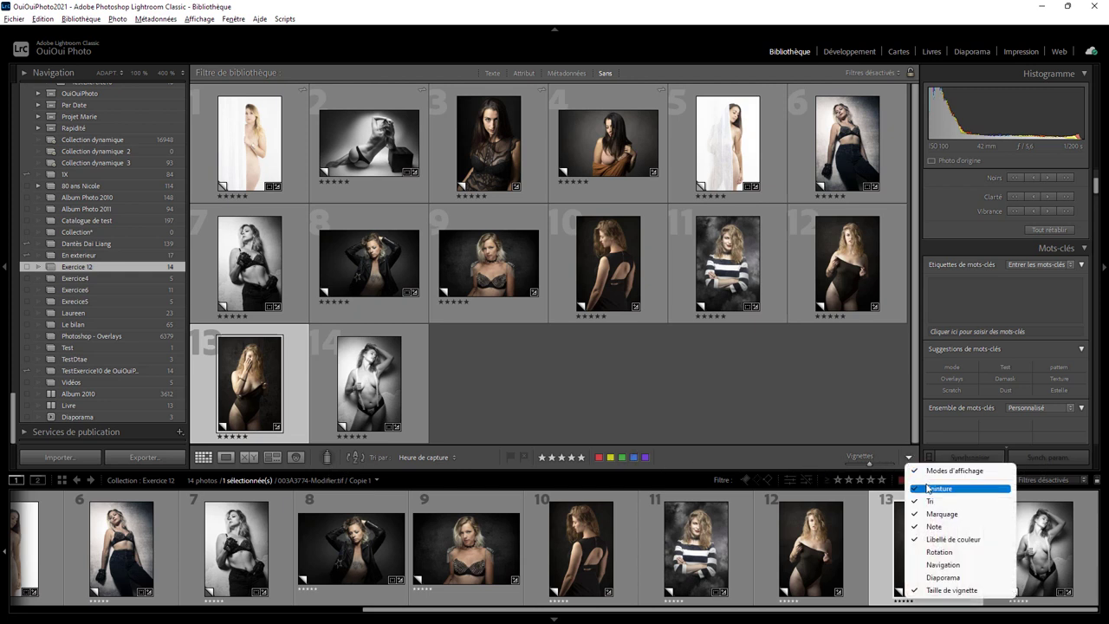
pyautogui.click(928, 489)
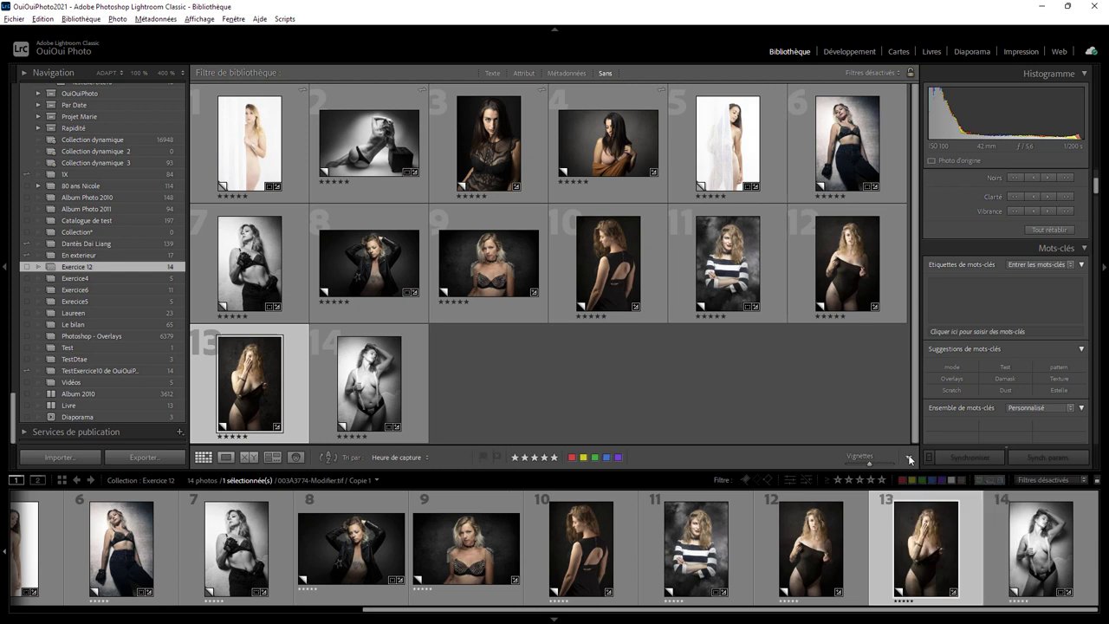
pyautogui.click(908, 457)
pyautogui.click(928, 488)
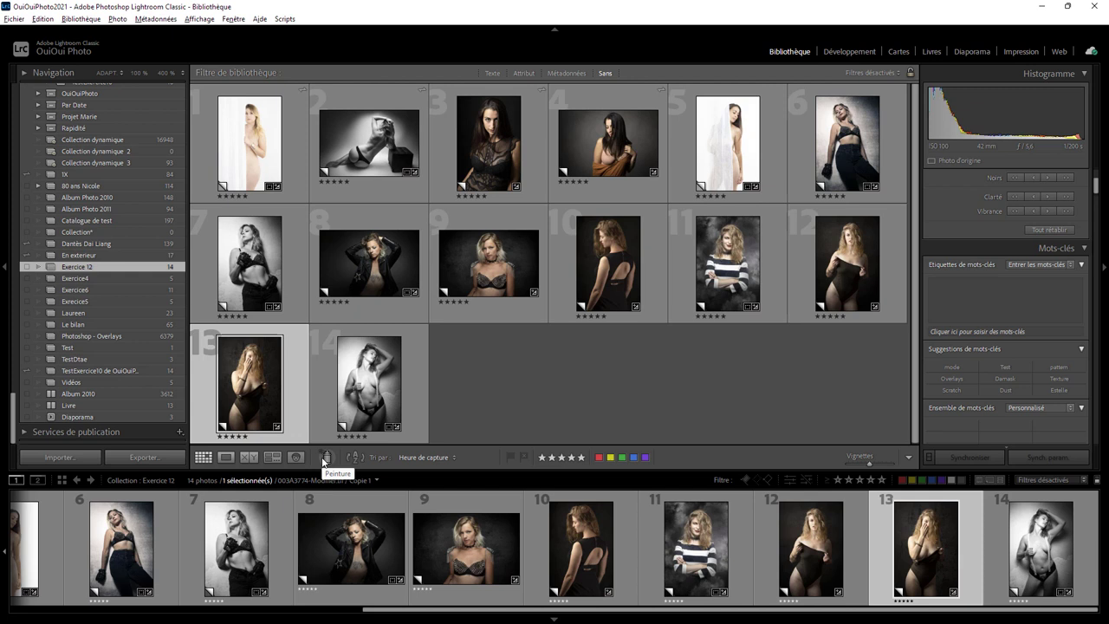
# - Paint the green label (Libellé Vert) onto photo 1 and several more photos
pyautogui.click(329, 459)
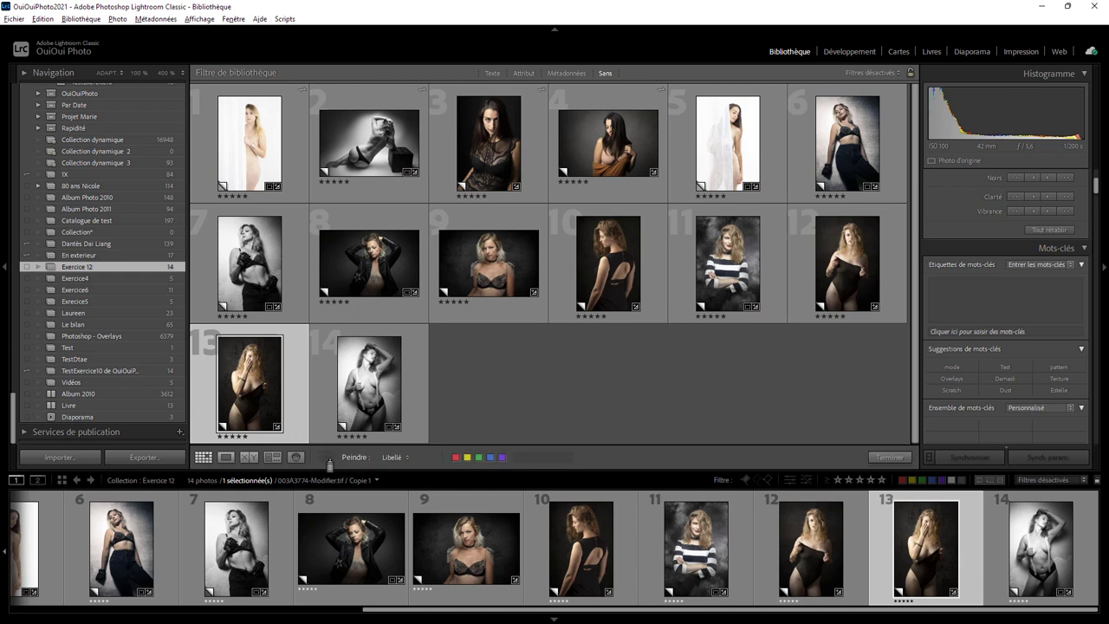
pyautogui.click(395, 458)
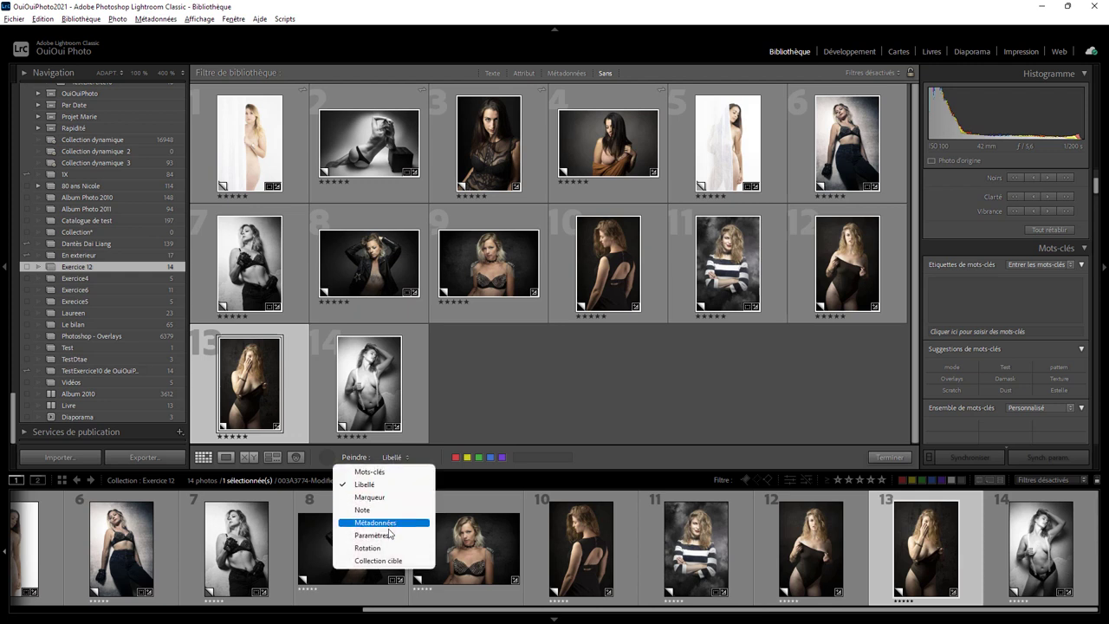
pyautogui.click(483, 460)
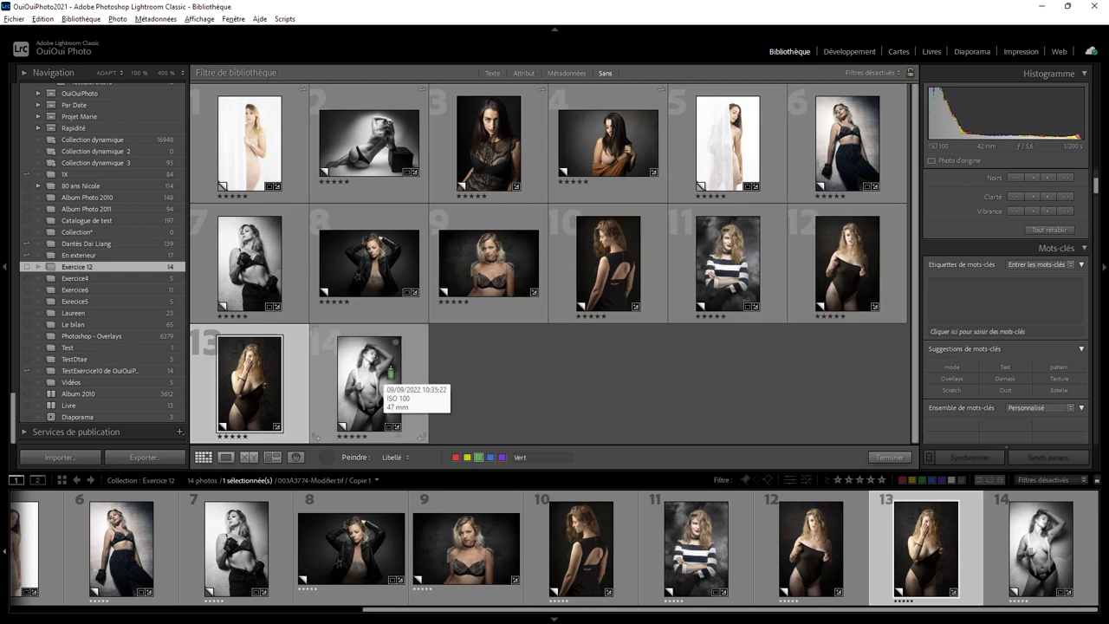
pyautogui.click(267, 145)
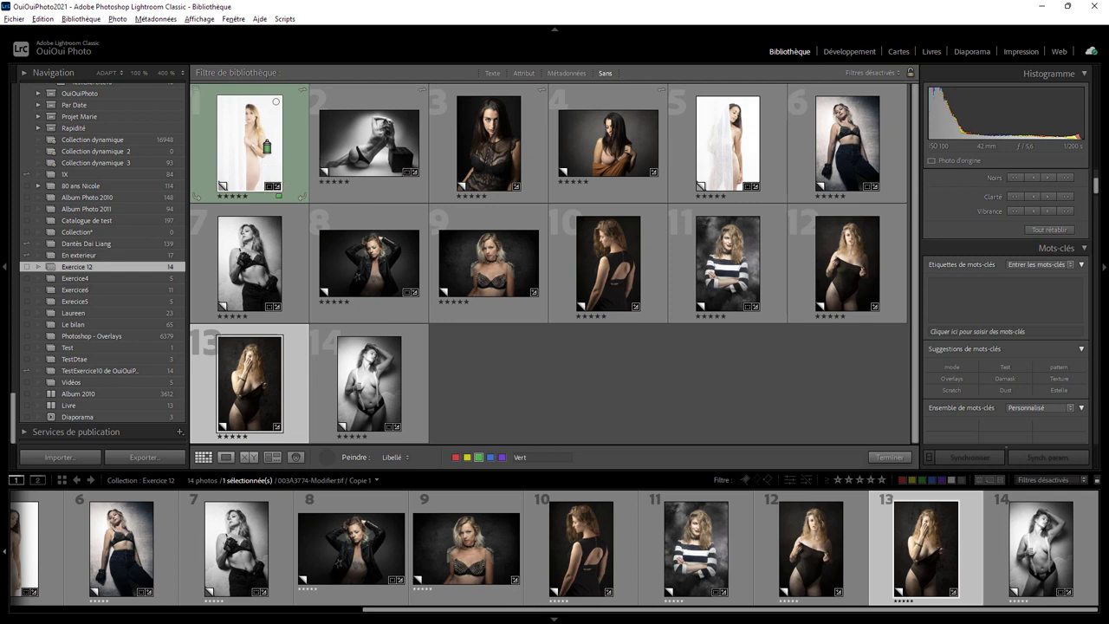
pyautogui.moveTo(266, 148)
pyautogui.mouseDown()
pyautogui.moveTo(440, 216)
pyautogui.moveTo(291, 217)
pyautogui.moveTo(291, 384)
pyautogui.moveTo(408, 382)
pyautogui.mouseUp()
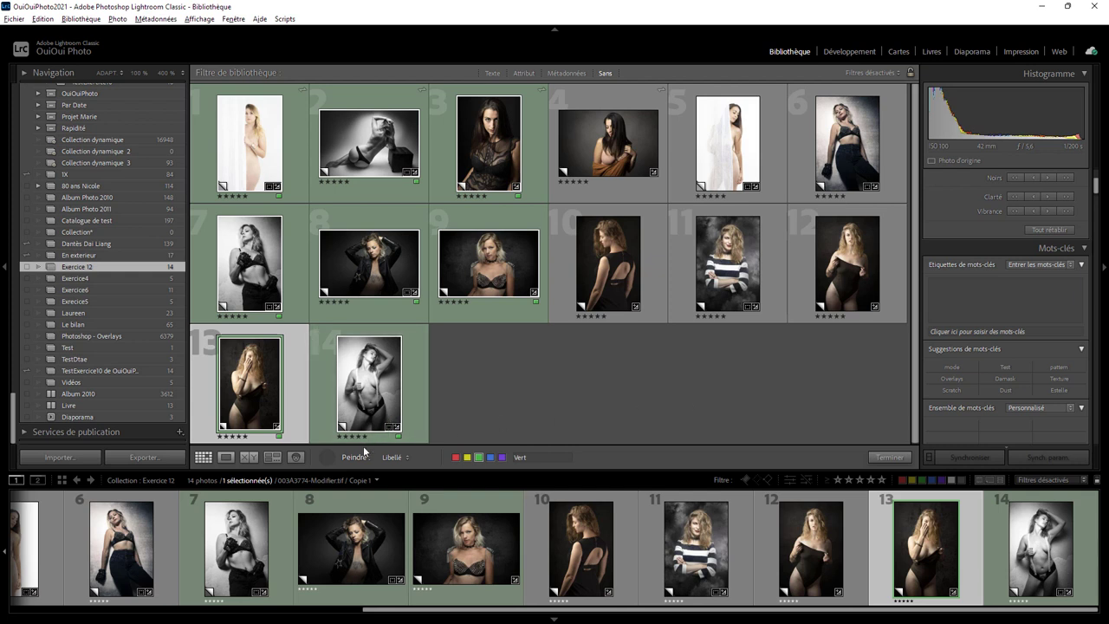
# - Paint the keywords test, mode onto the green-labelled photos, then put the Painter away
pyautogui.click(389, 458)
pyautogui.click(370, 471)
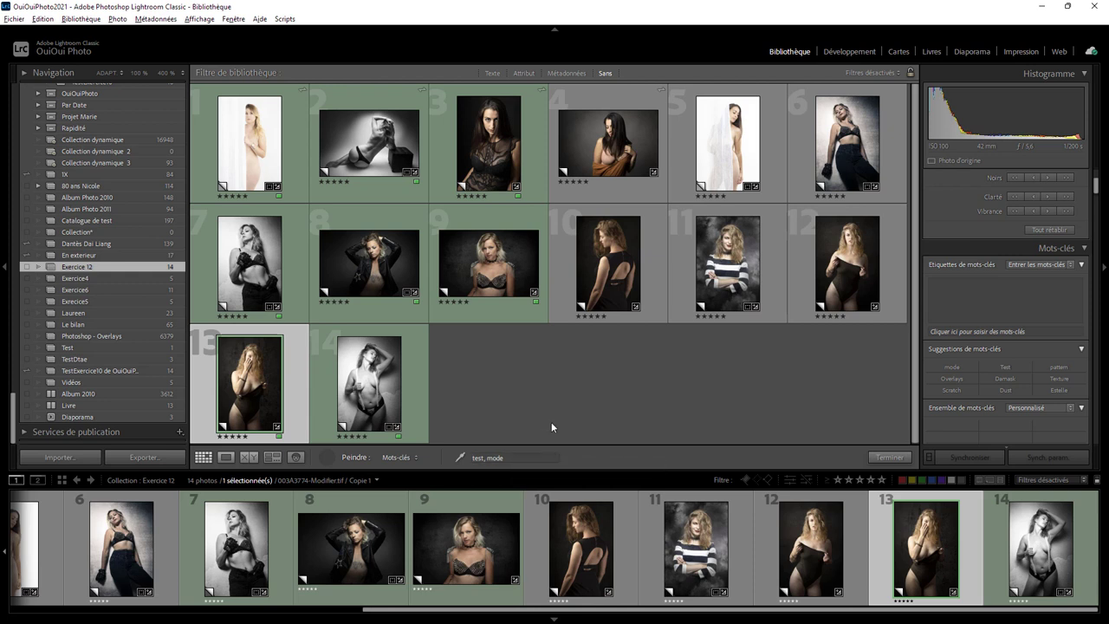
pyautogui.moveTo(260, 160)
pyautogui.mouseDown()
pyautogui.moveTo(444, 165)
pyautogui.moveTo(475, 241)
pyautogui.moveTo(261, 237)
pyautogui.moveTo(251, 378)
pyautogui.moveTo(391, 378)
pyautogui.mouseUp()
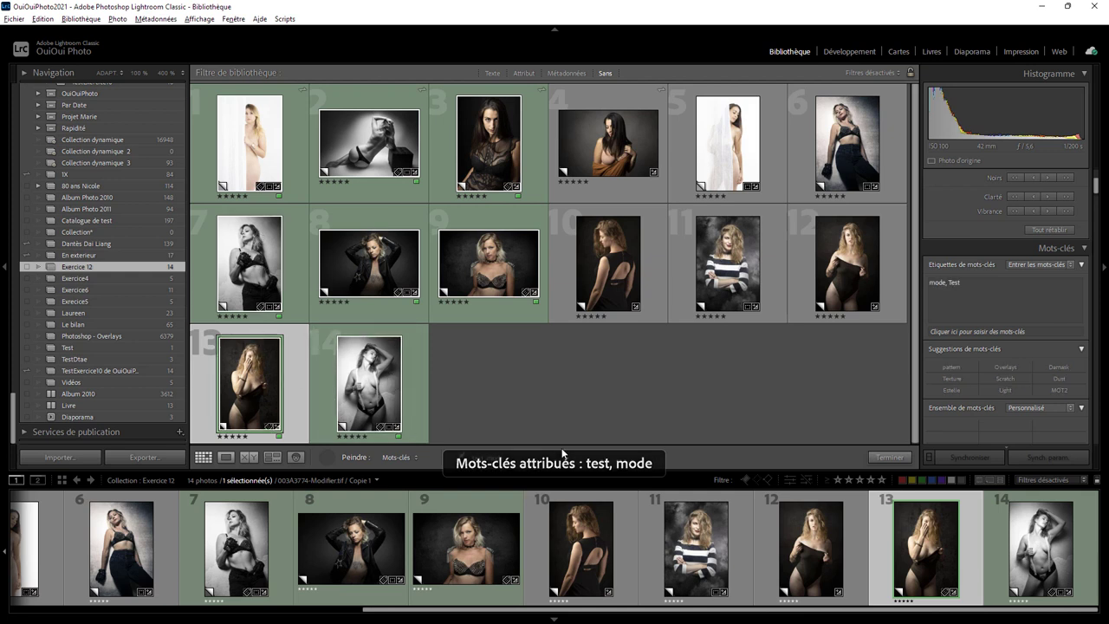
pyautogui.click(323, 456)
# - Check keywords on photos 14, 3 and 5, then undo the painted labels and keywords
pyautogui.click(420, 386)
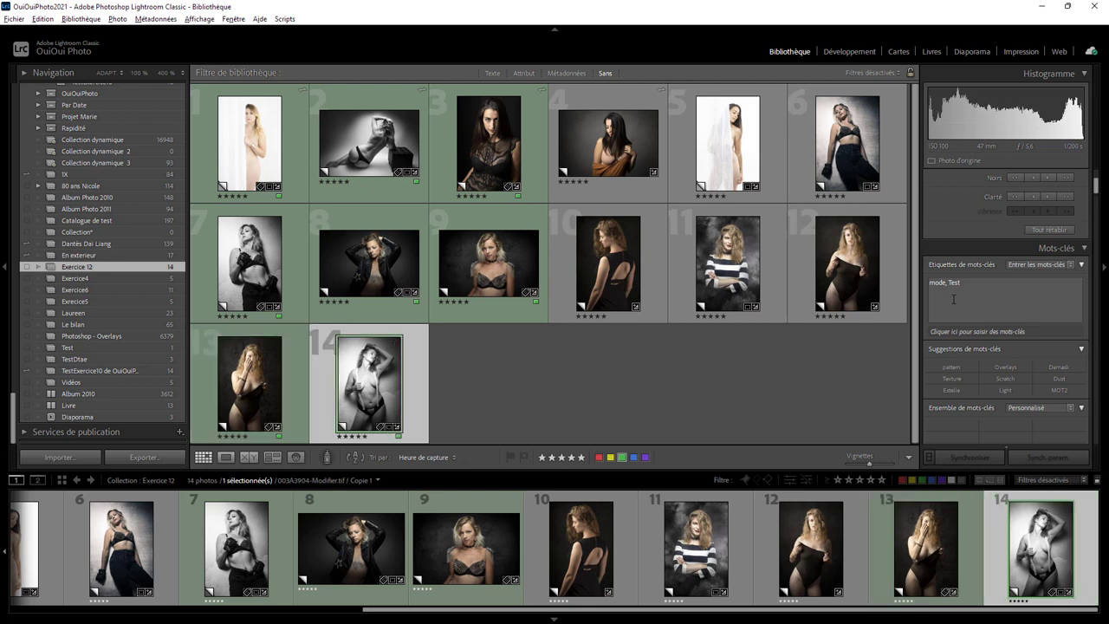
pyautogui.click(438, 182)
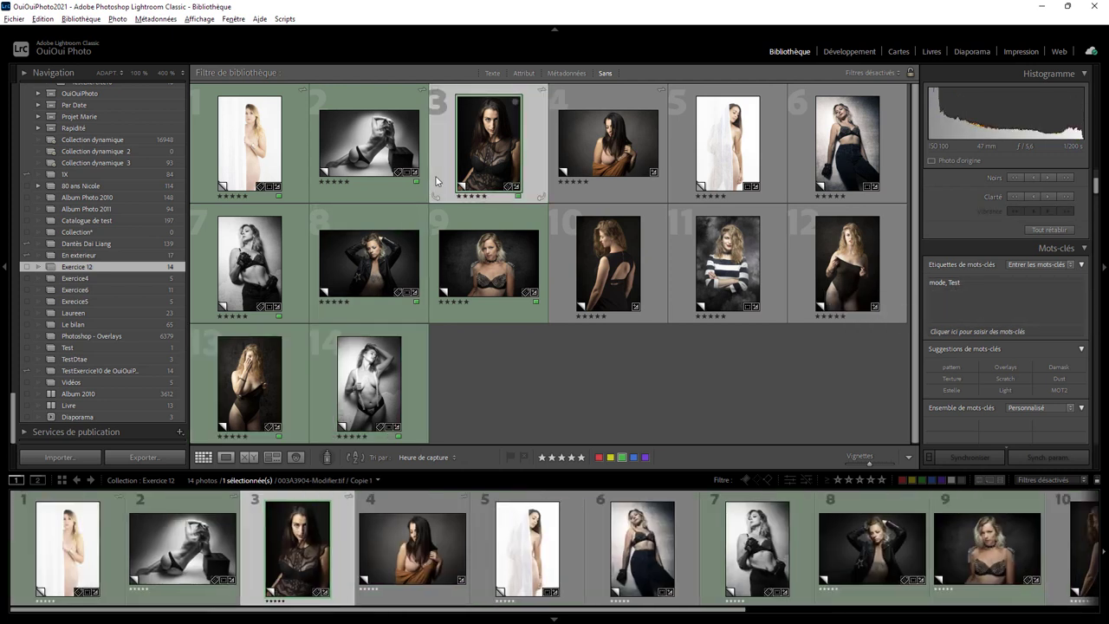
pyautogui.click(770, 177)
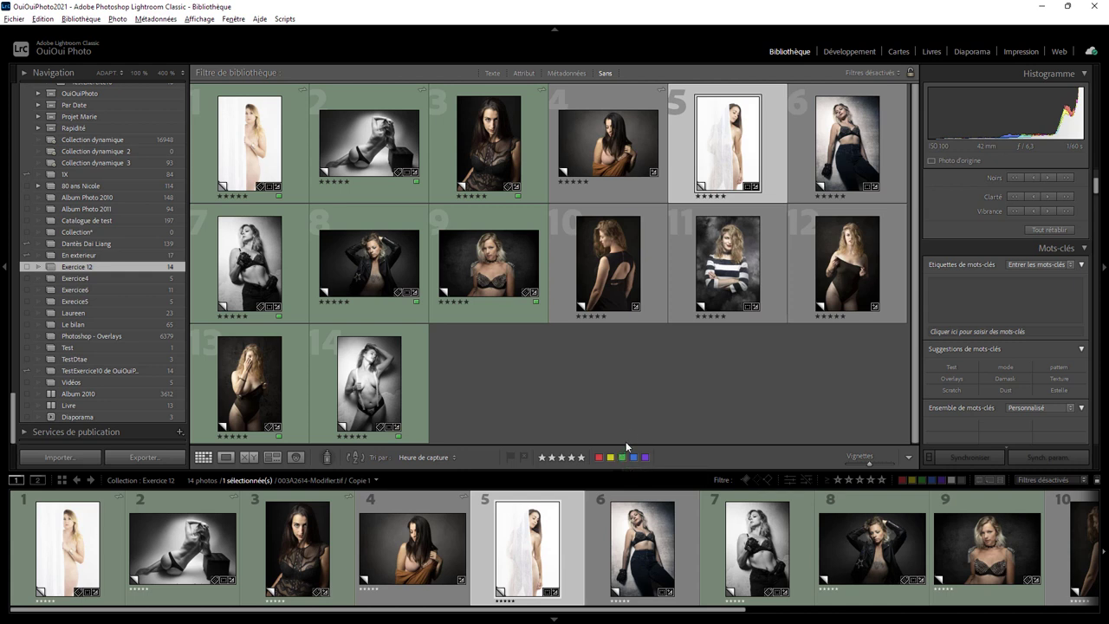
pyautogui.press('Left')
pyautogui.press('Left')
pyautogui.hotkey('ctrl', 'z')
pyautogui.hotkey('ctrl', 'z')
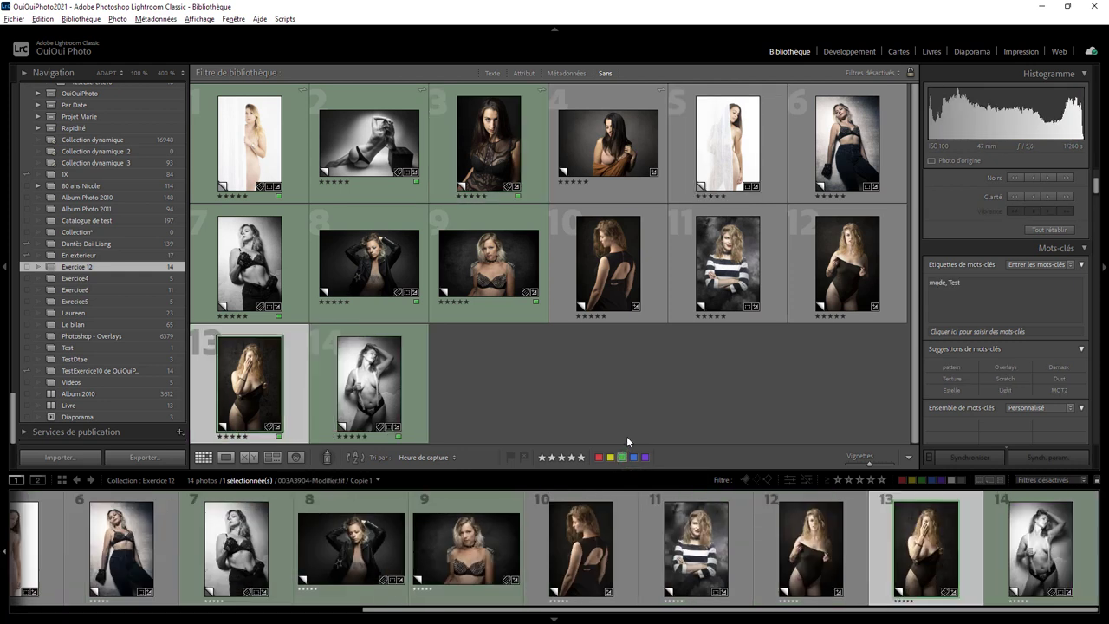
pyautogui.hotkey('ctrl', 'z')
pyautogui.hotkey('ctrl', 'z')
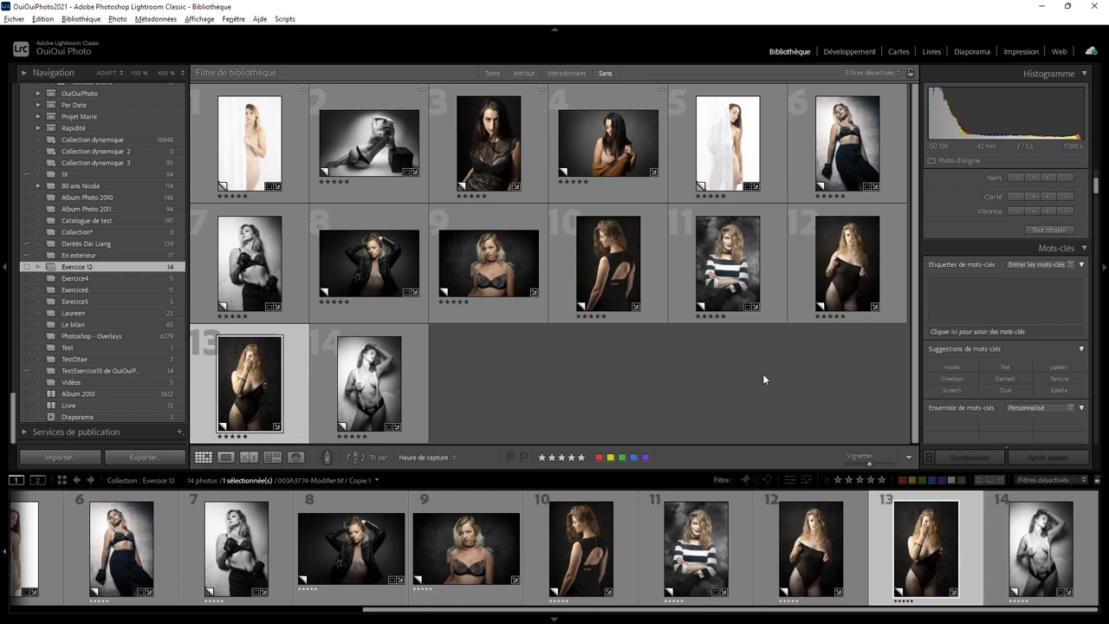
# - Show the Par défaut metadata fields and open Modifier les paramètres prédéfinis
pyautogui.moveTo(1096, 185); pyautogui.dragTo(1093, 390)
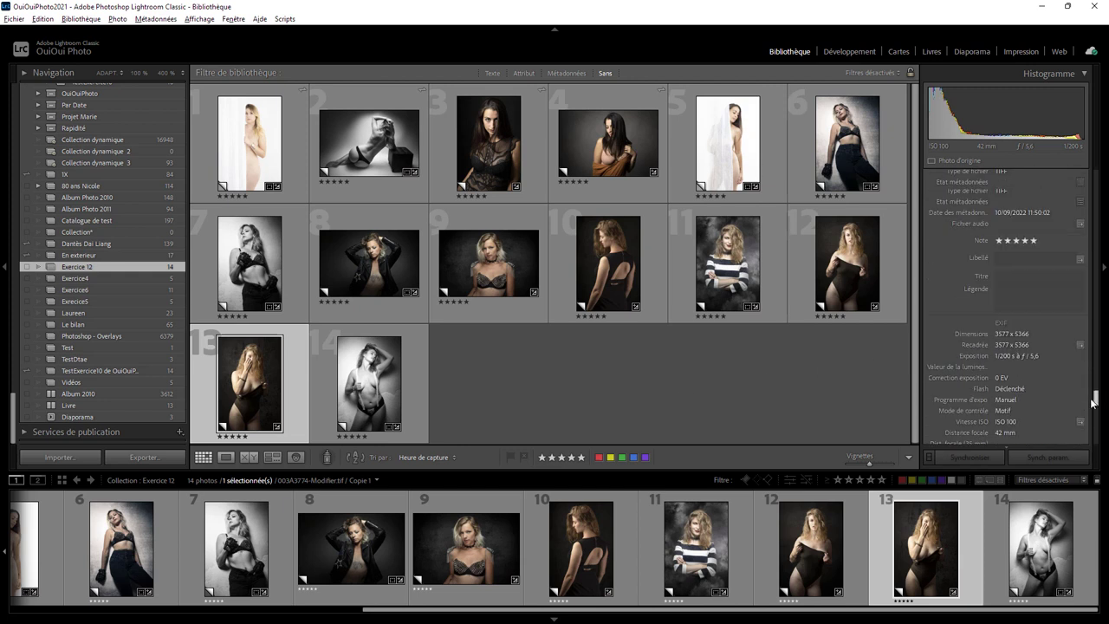
pyautogui.click(966, 278)
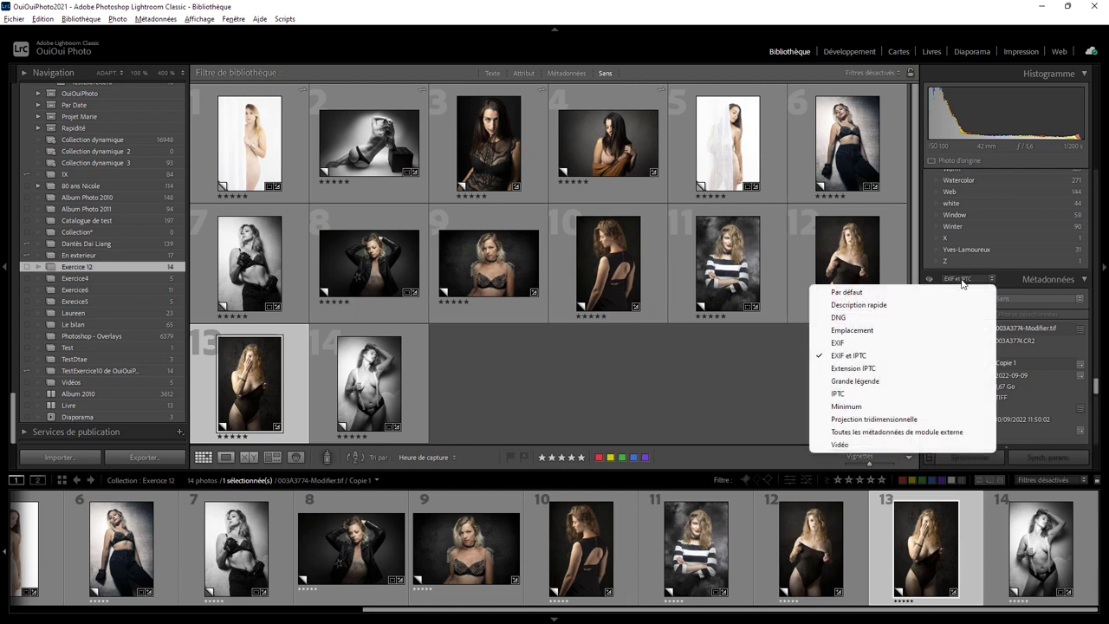
pyautogui.click(871, 292)
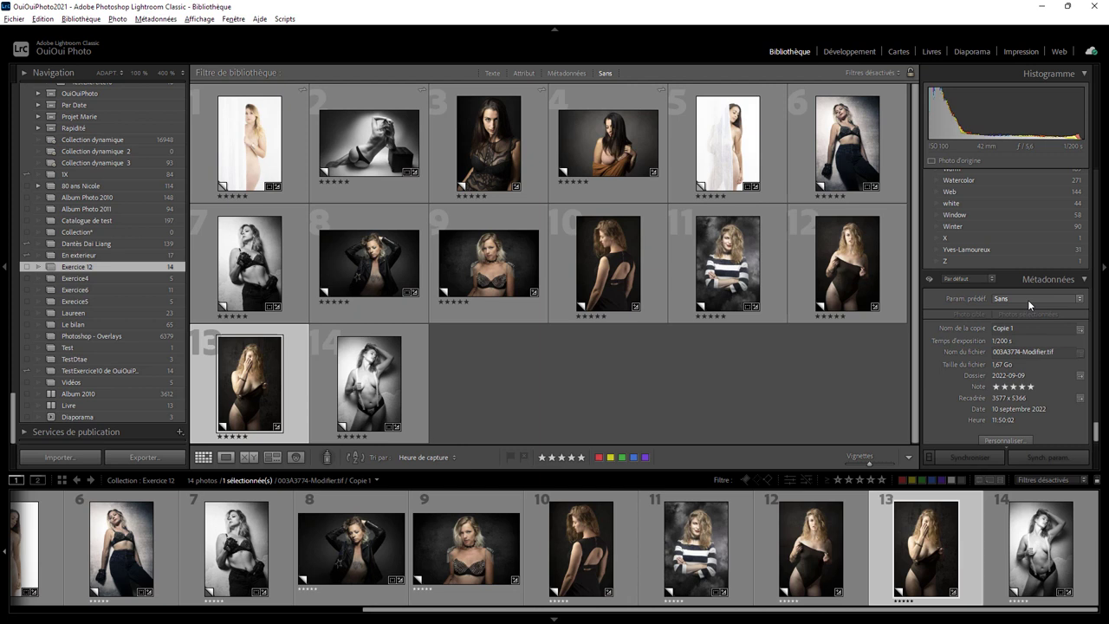
pyautogui.click(1025, 296)
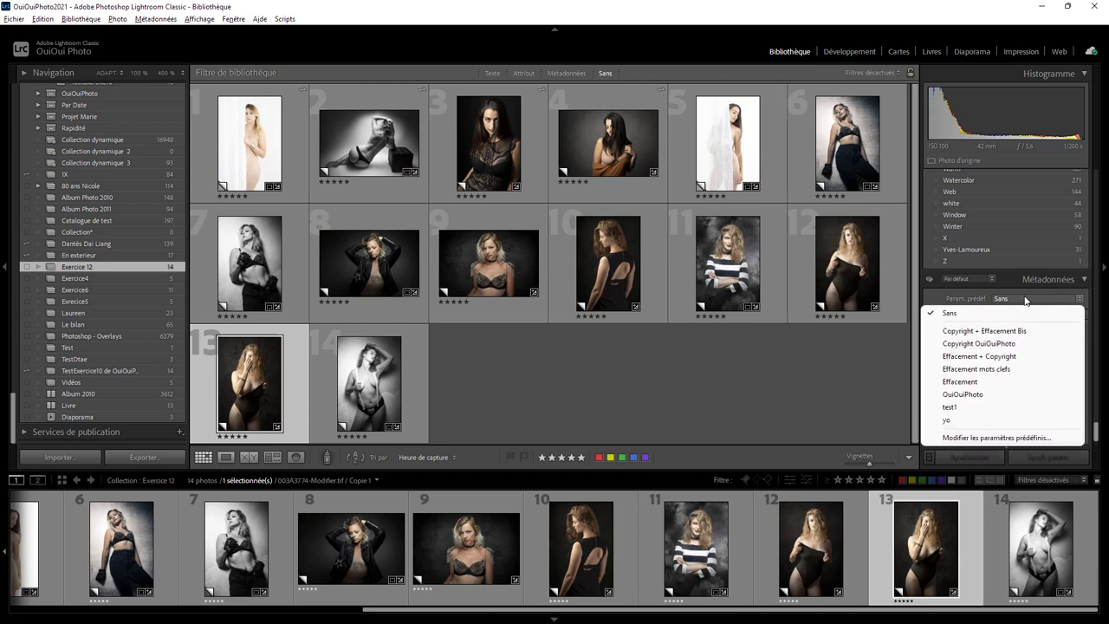
pyautogui.click(989, 438)
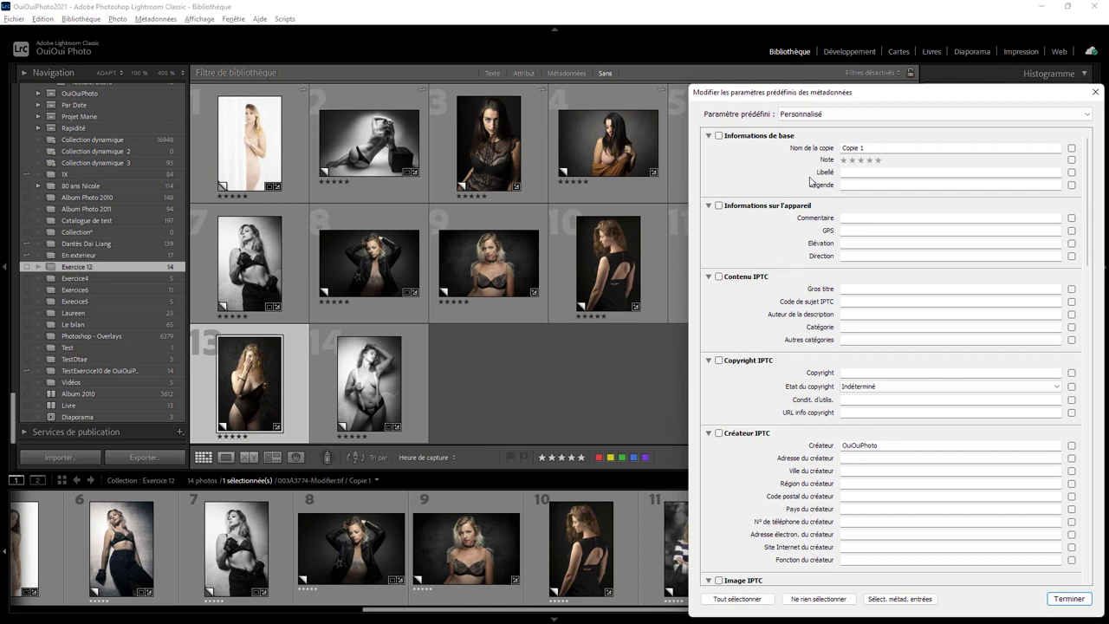
# - Set the preset's Label to Vert and include it, clearing other checked fields
pyautogui.click(854, 171)
pyautogui.write('Vert')
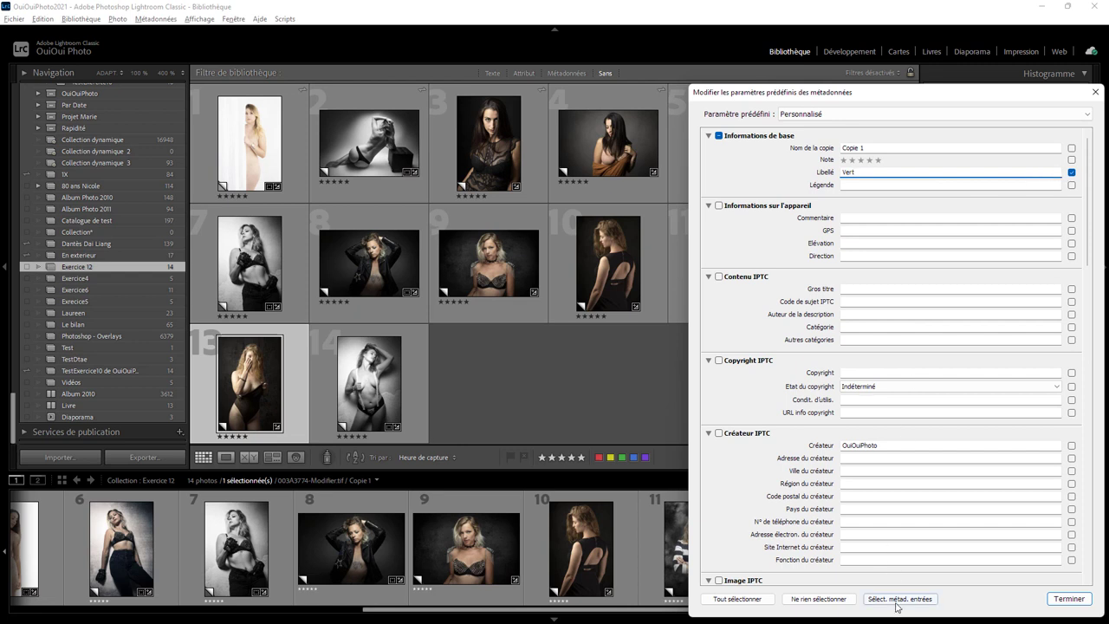
pyautogui.click(836, 605)
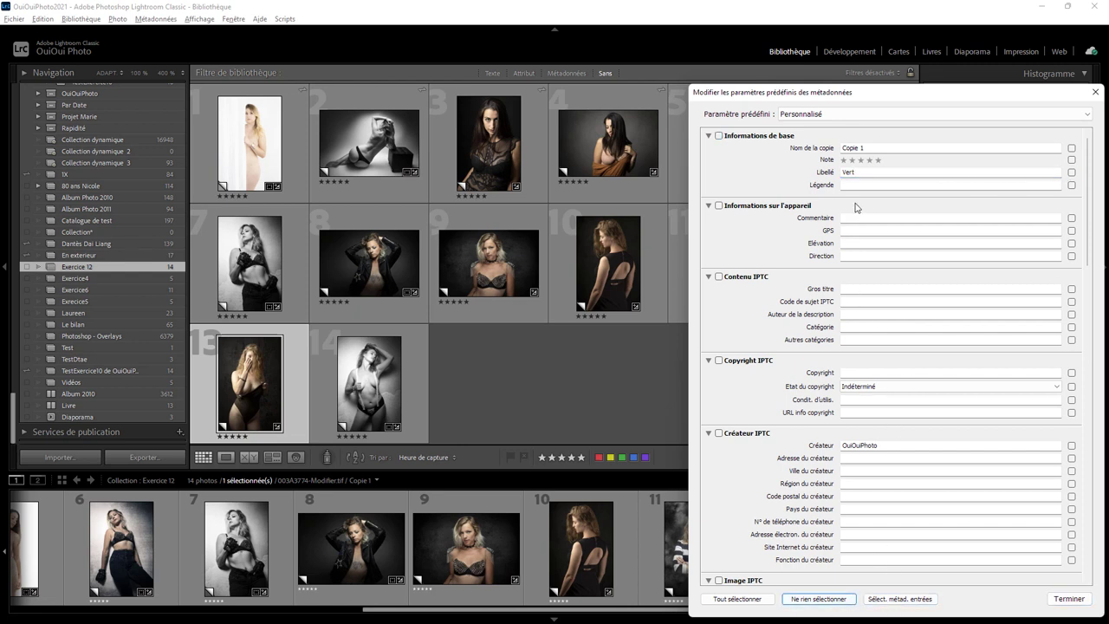
pyautogui.click(868, 172)
pyautogui.click(1070, 171)
# - Enter the keywords Mode, Test in the preset's Keywords field
pyautogui.scroll(-1, 1085, 240)
pyautogui.moveTo(1084, 240); pyautogui.dragTo(1100, 559)
pyautogui.click(923, 565)
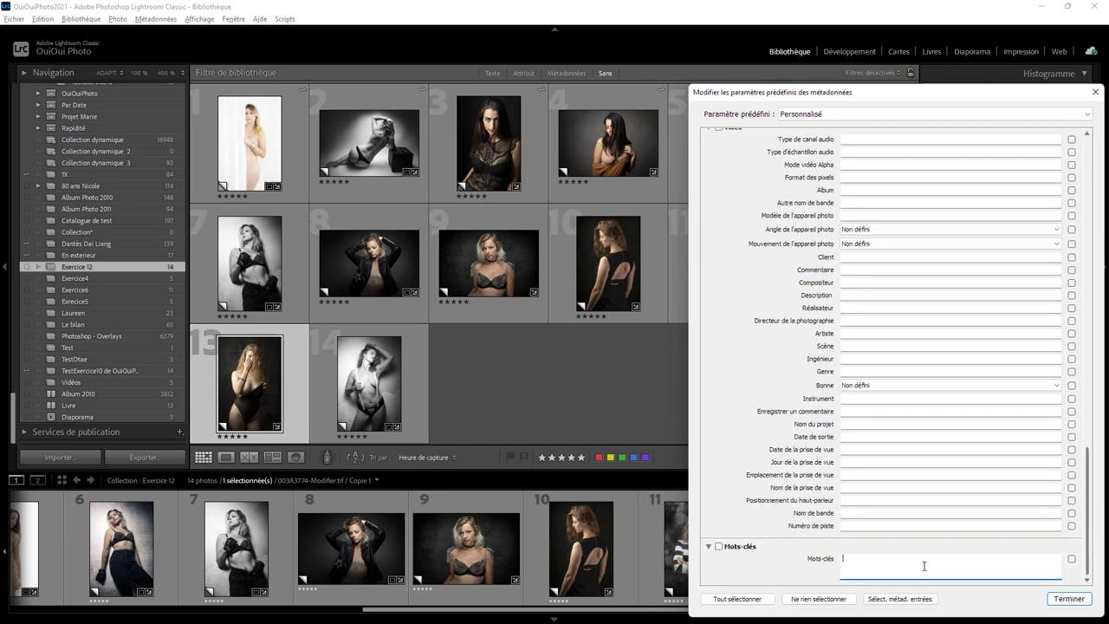
pyautogui.write('M')
# - Save the settings as a new metadata preset named 'Exercice 12'
pyautogui.click(844, 115)
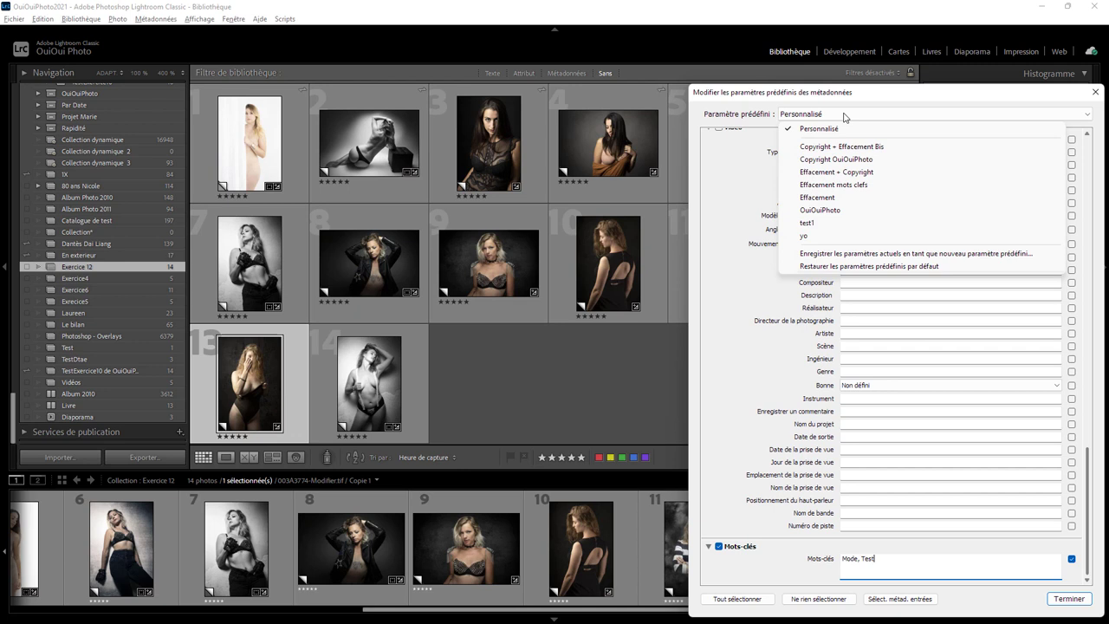
pyautogui.click(883, 254)
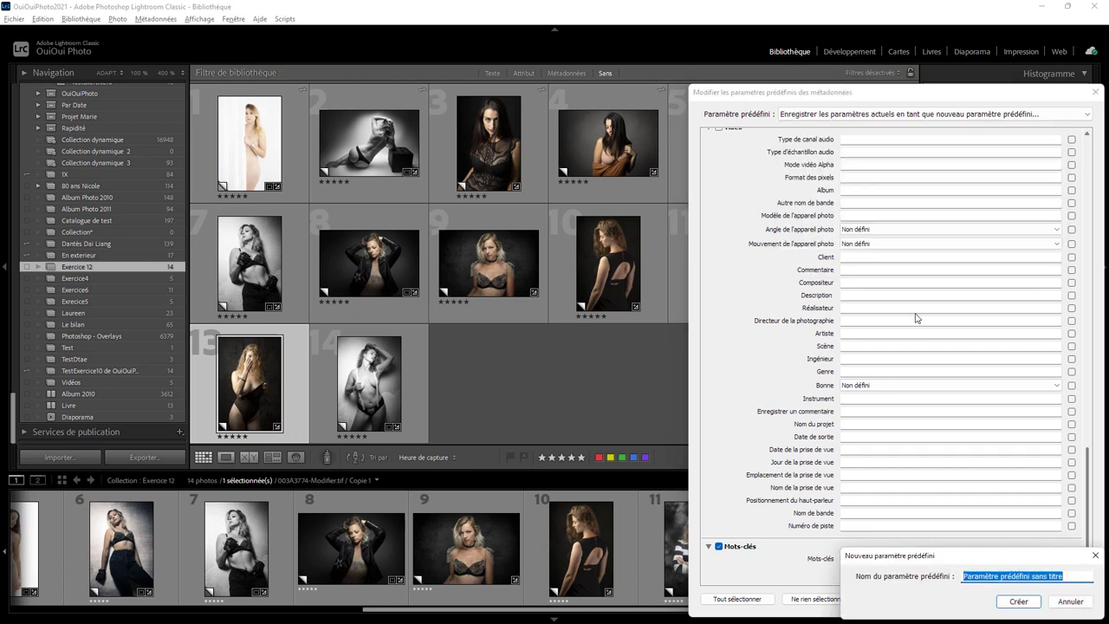
pyautogui.write('Exercice 12')
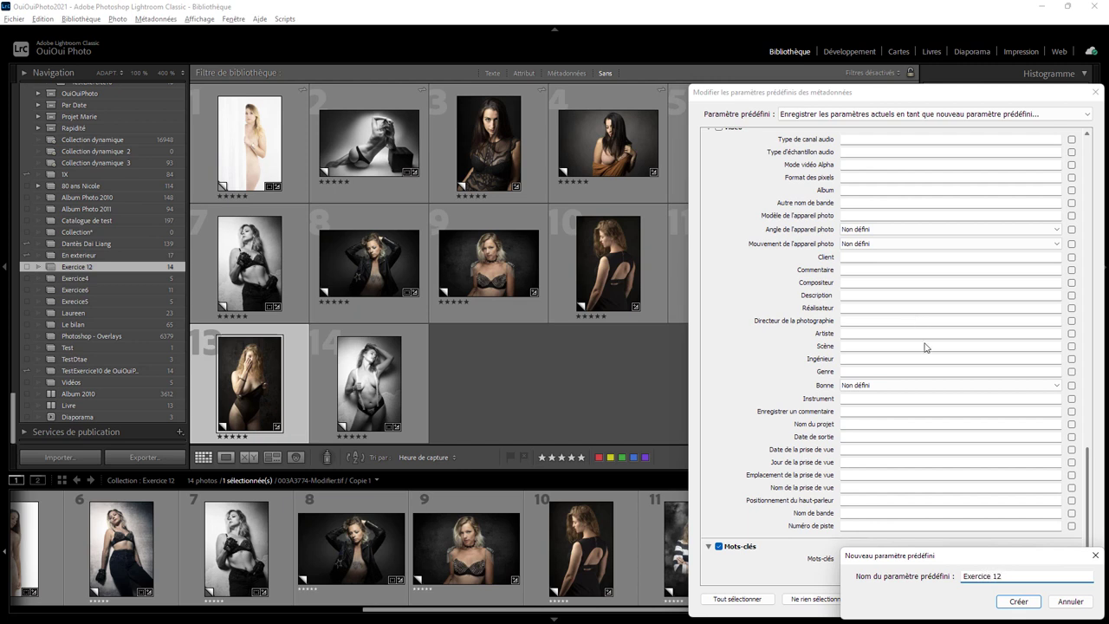
pyautogui.click(1025, 601)
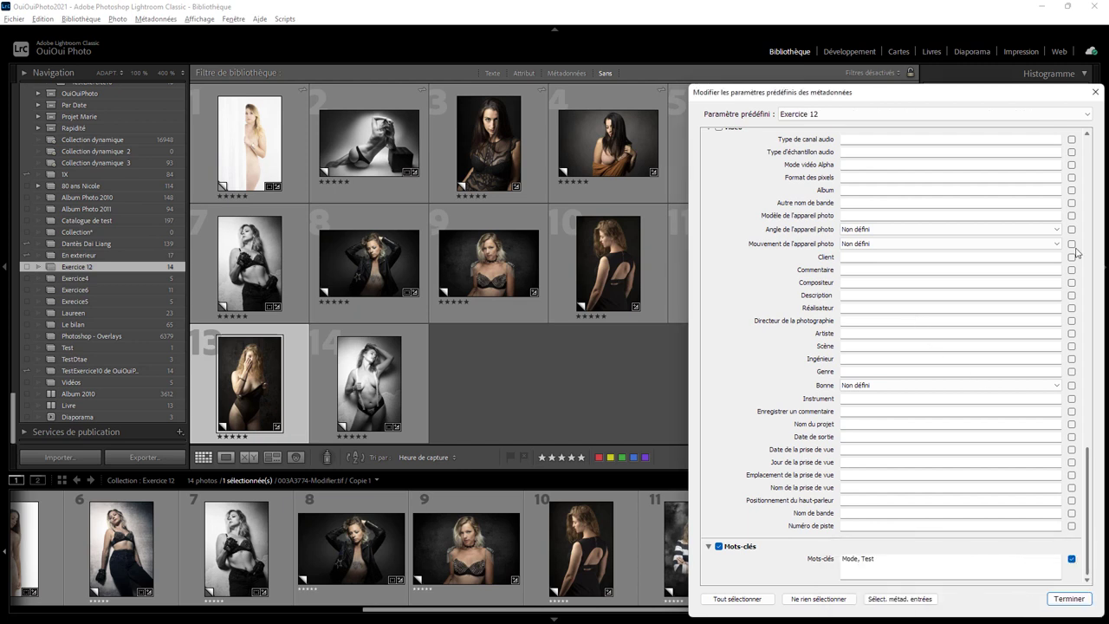
# - Close the preset editor and apply the Exercice 12 preset to selected photos 1–5
pyautogui.click(1095, 92)
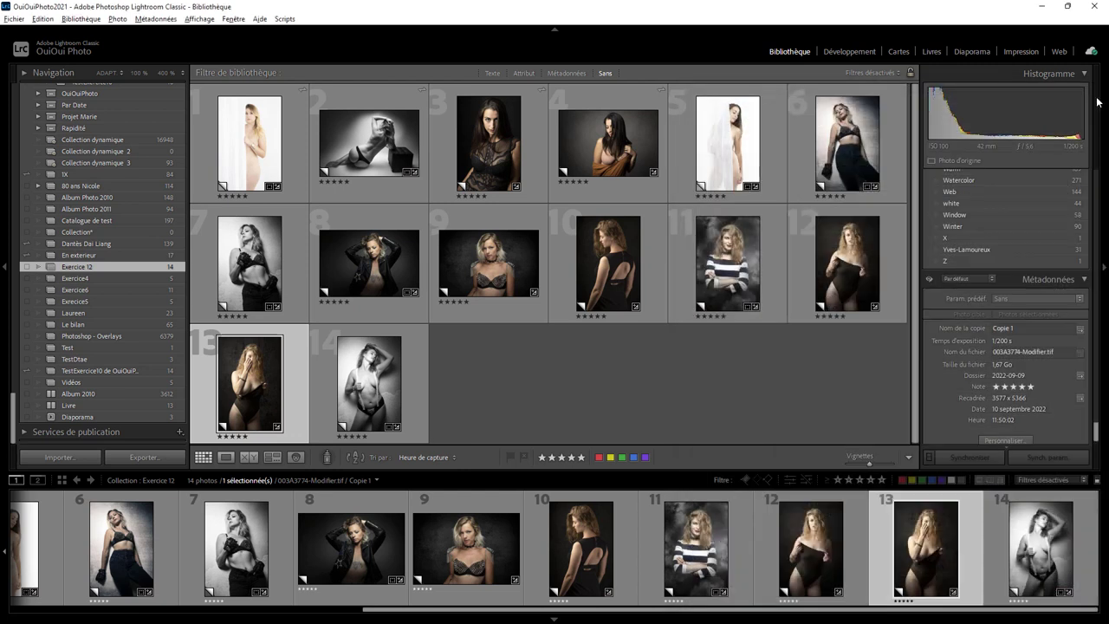
pyautogui.click(294, 192)
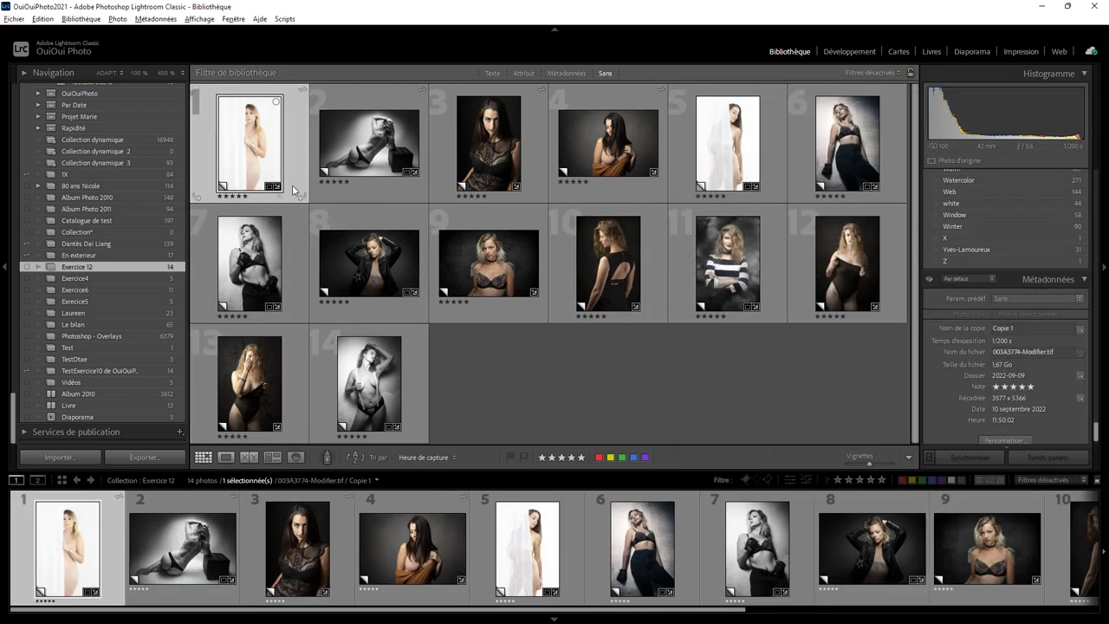
pyautogui.keyDown('shift'); pyautogui.click(776, 165); pyautogui.keyUp('shift')
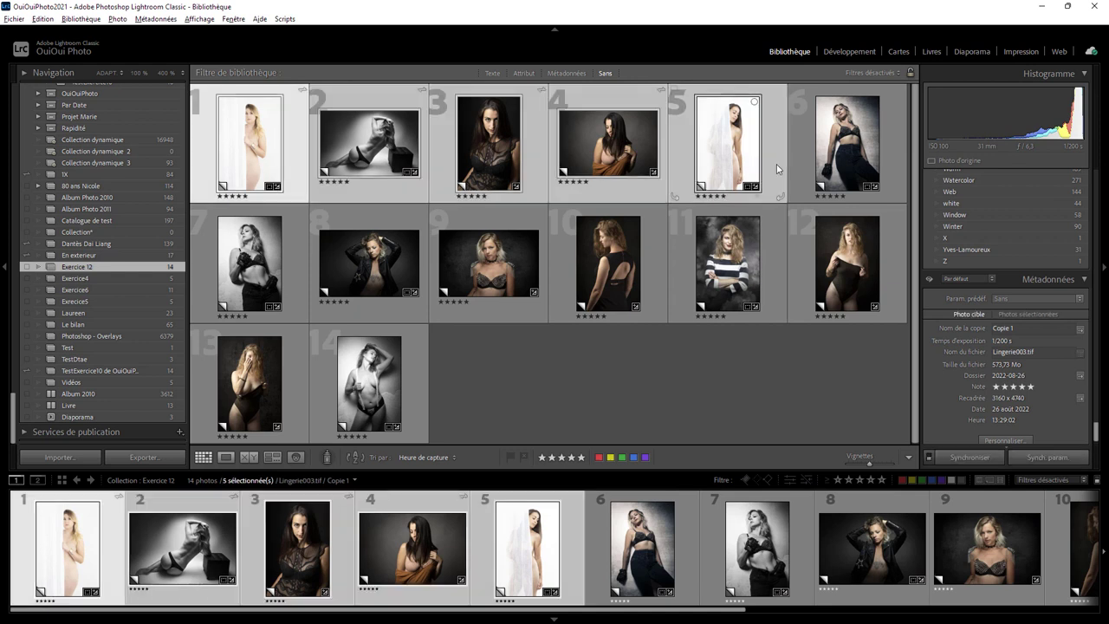
pyautogui.click(1019, 300)
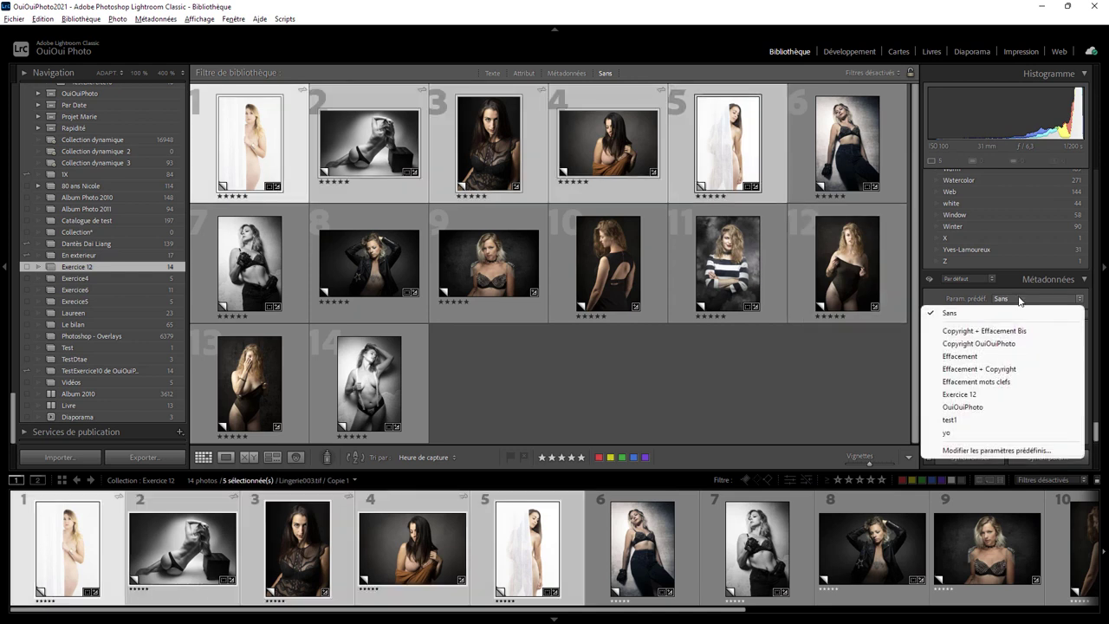
pyautogui.click(972, 395)
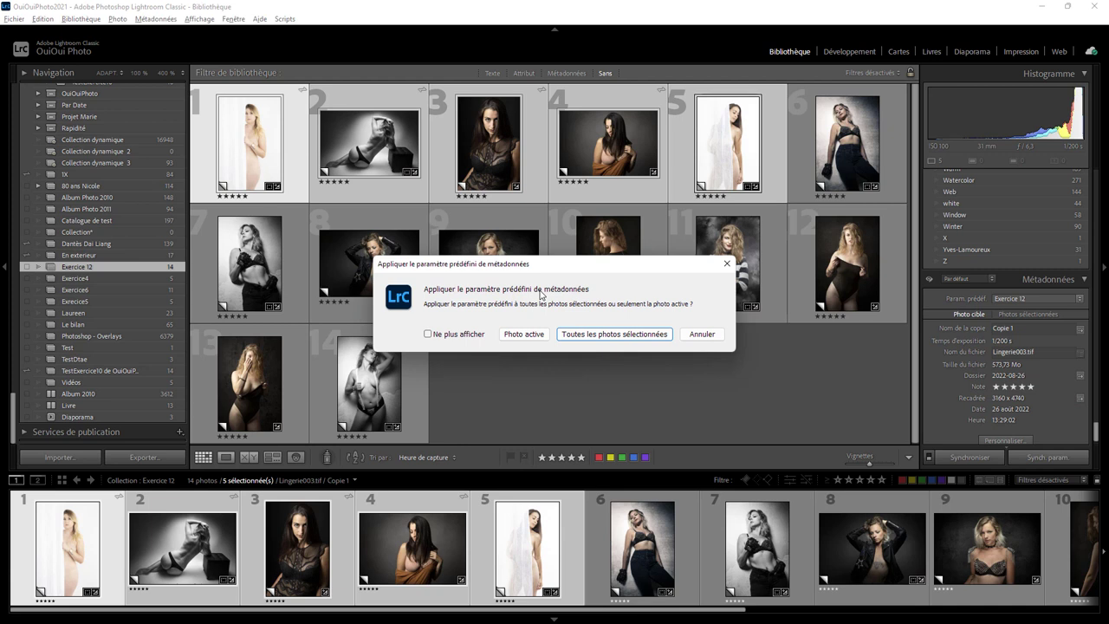
pyautogui.click(584, 337)
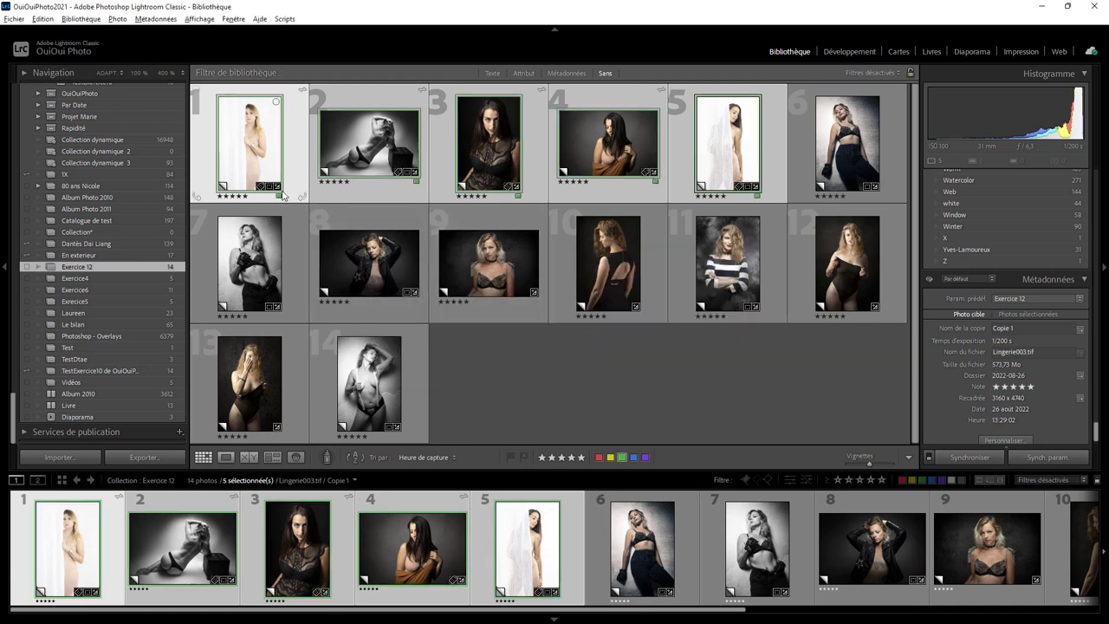
pyautogui.moveTo(727, 145)
pyautogui.click(768, 169)
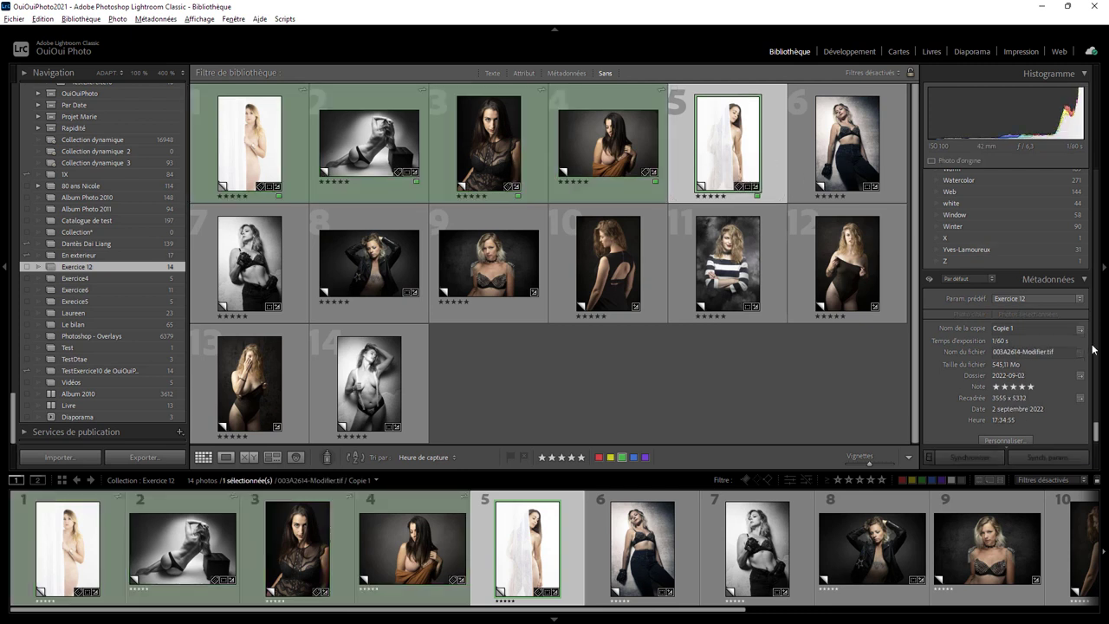
pyautogui.moveTo(1095, 431); pyautogui.dragTo(1082, 191)
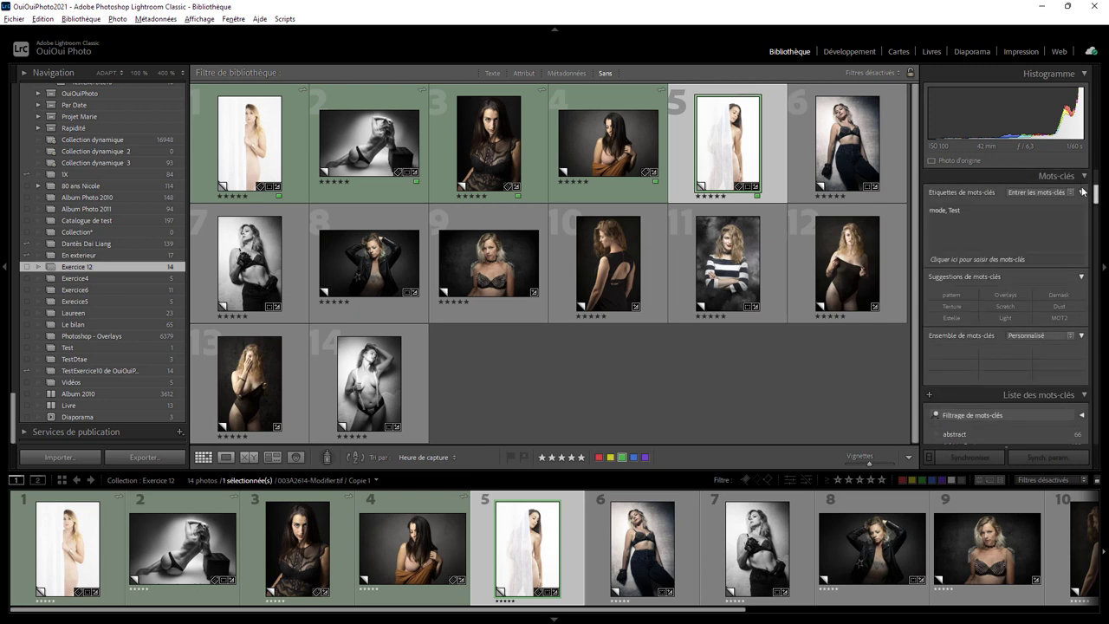
pyautogui.click(581, 198)
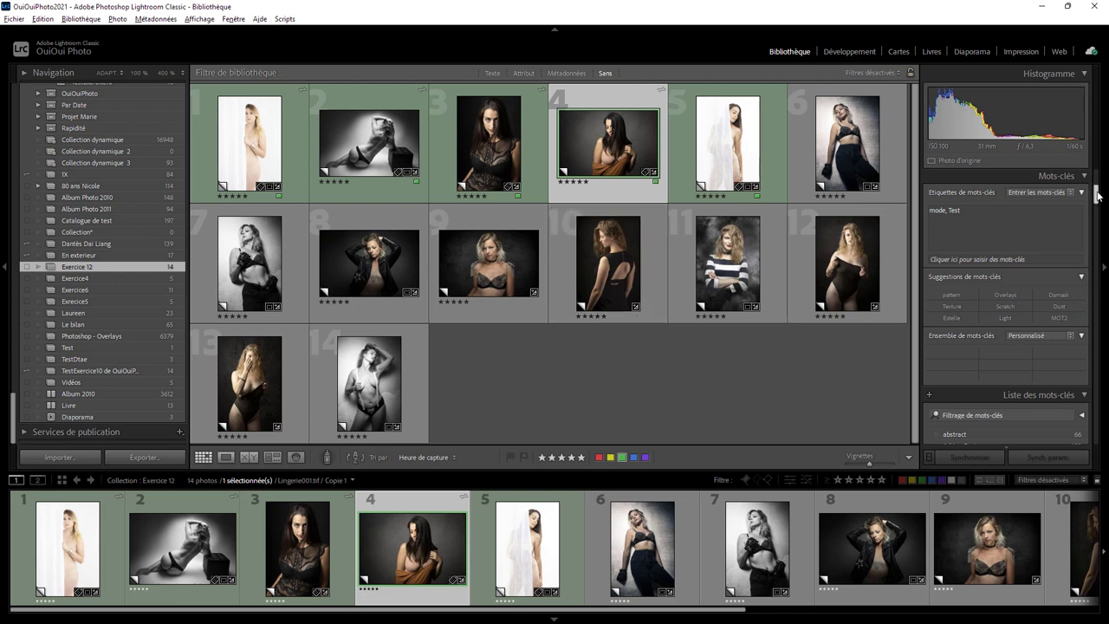
pyautogui.moveTo(1098, 195); pyautogui.dragTo(1090, 374)
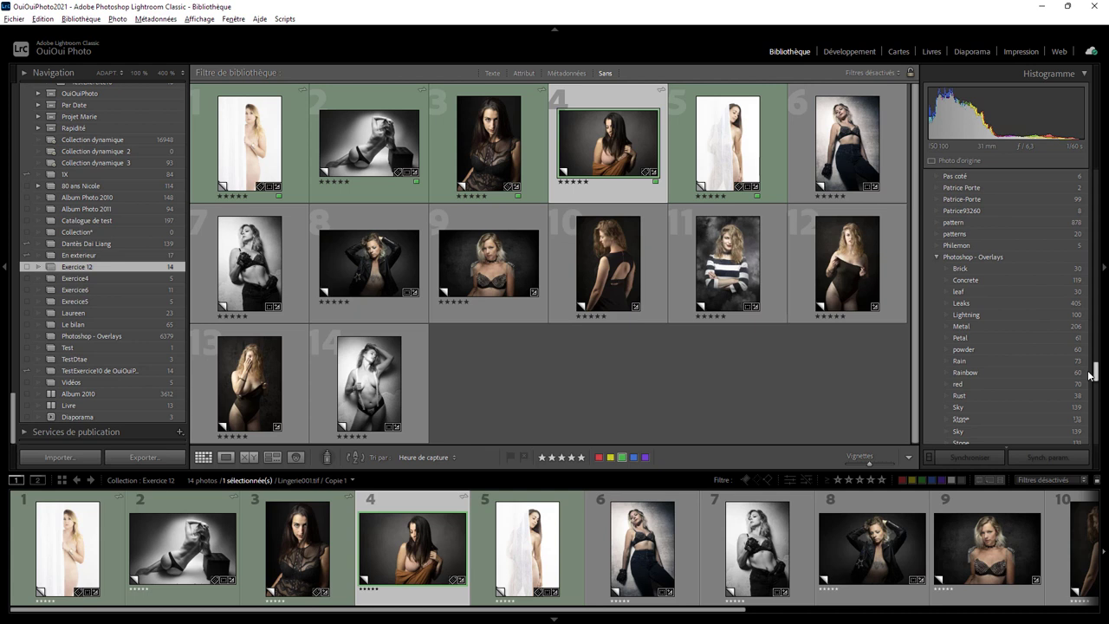
pyautogui.moveTo(1091, 374); pyautogui.dragTo(1089, 429)
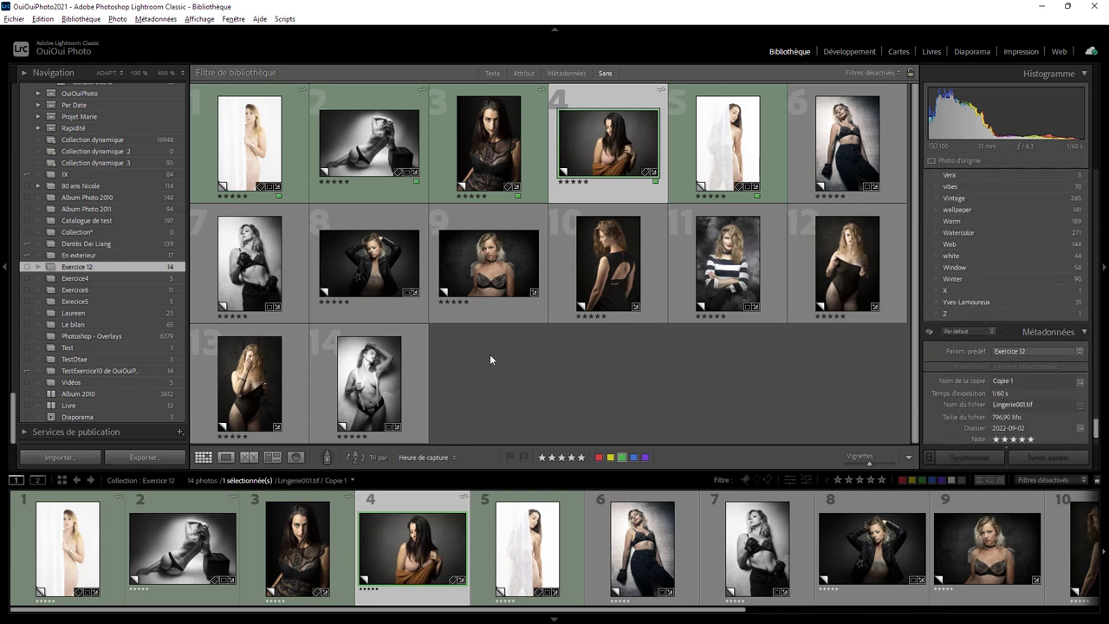
# - Load the Painter with the Exercice 12 metadata preset and paint it across photos 7–11
pyautogui.click(327, 458)
pyautogui.click(389, 457)
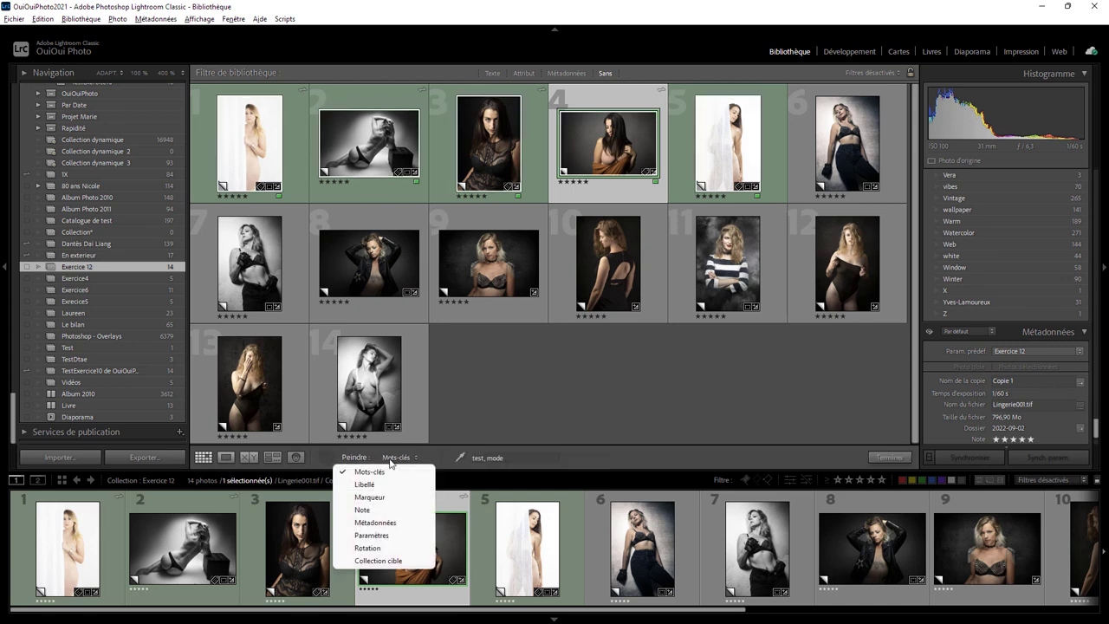
pyautogui.click(394, 522)
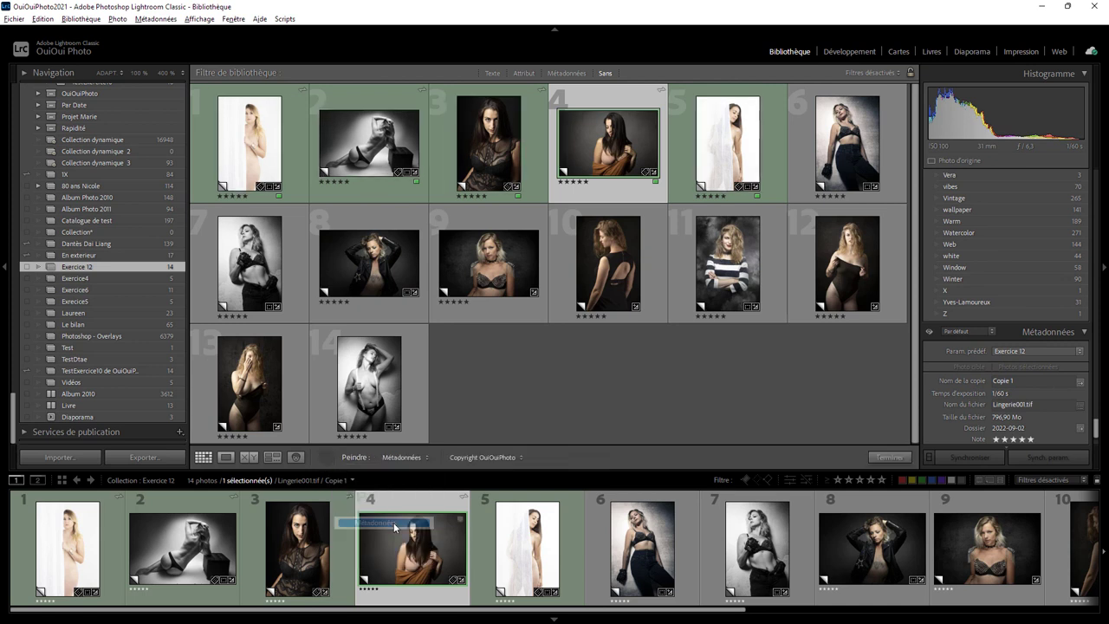
pyautogui.click(485, 457)
pyautogui.click(451, 536)
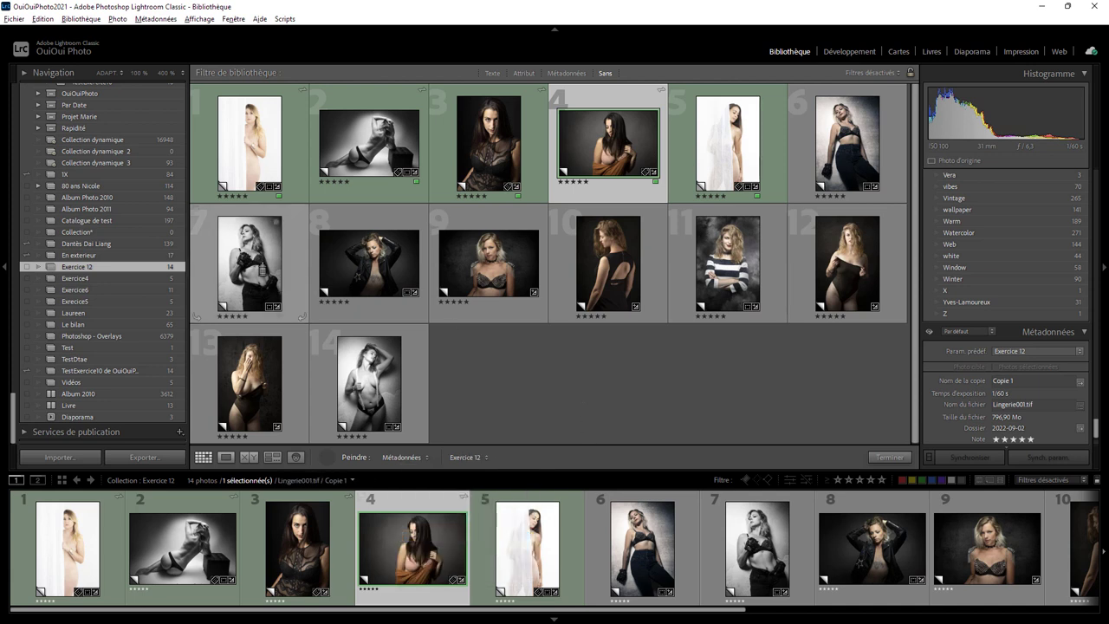
pyautogui.moveTo(276, 269); pyautogui.dragTo(714, 260)
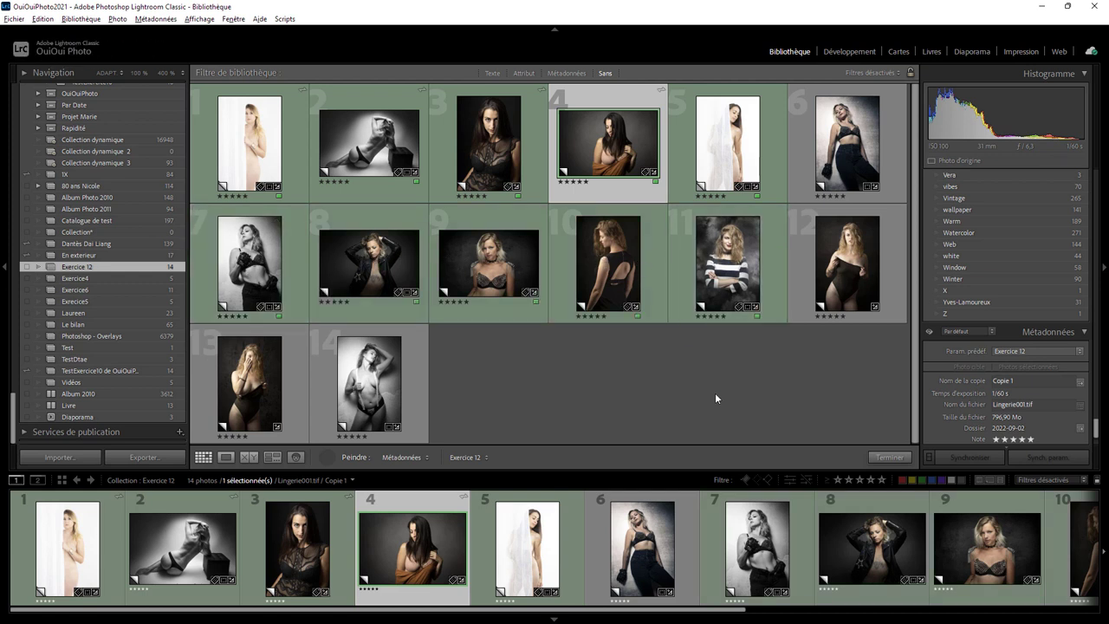